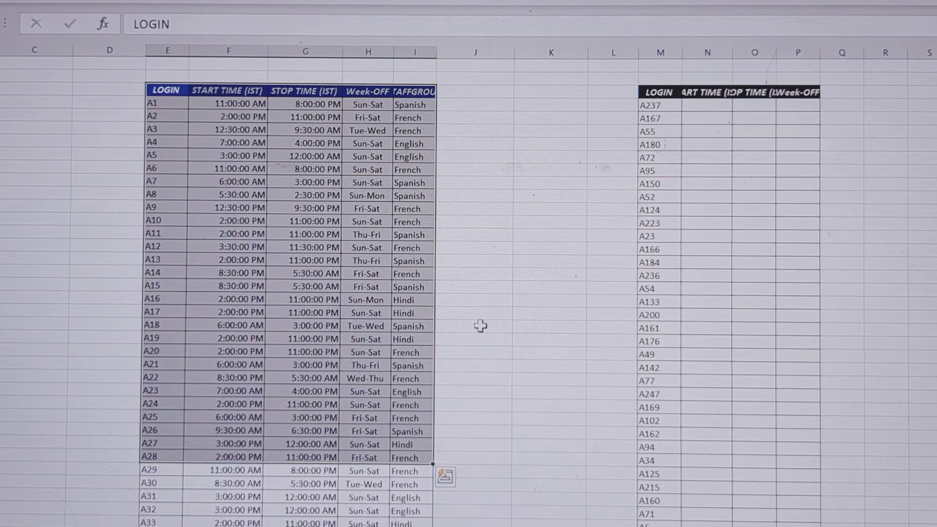
Step: Widen columns N to P to fit the START TIME (IST), STOP TIME (IST) and Week-OFF headers
{"action": "left_click_drag", "start_coordinate": [732, 53], "coordinate": [890, 54]}
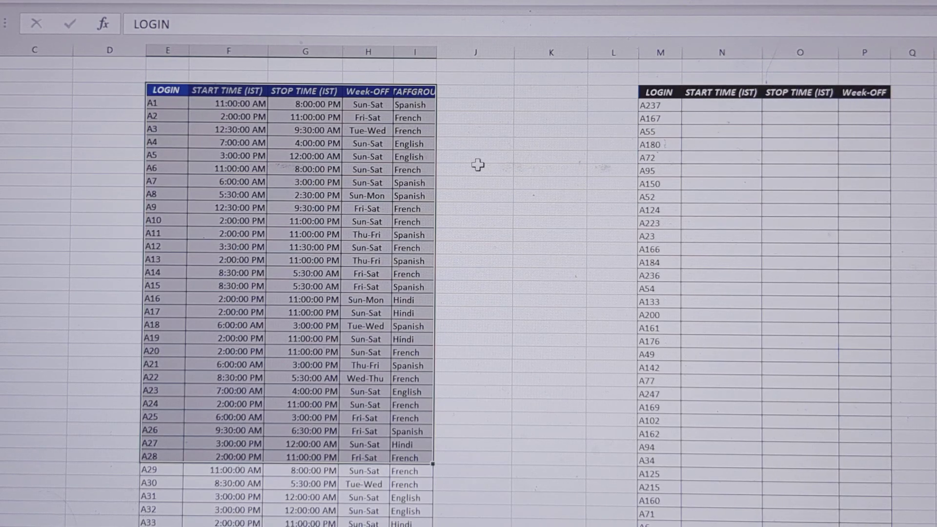
{"action": "left_click", "coordinate": [532, 117]}
{"action": "left_click", "coordinate": [493, 157]}
Step: Start a MATCH formula in cell K9 with M4 as the lookup value
{"action": "key", "text": "Right"}
{"action": "key", "text": "Down"}
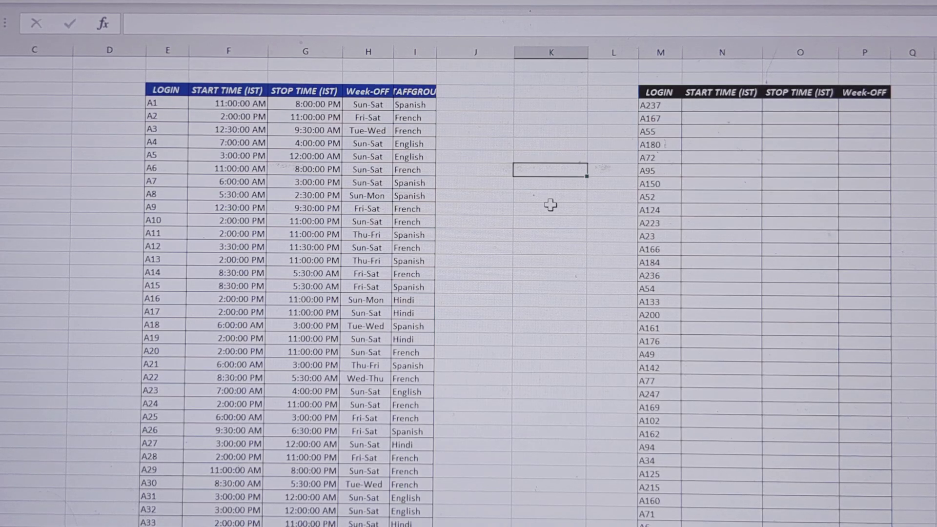
{"action": "type", "text": "=MATCH("}
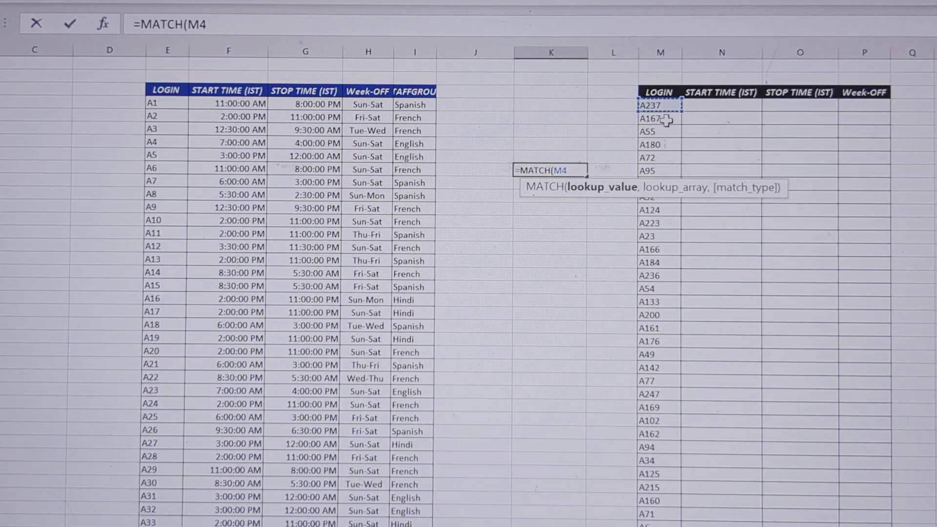
{"action": "key", "text": "Down"}
{"action": "key", "text": "Down"}
{"action": "key", "text": "Down"}
{"action": "key", "text": "Down"}
{"action": "key", "text": "Down"}
{"action": "key", "text": "Down"}
{"action": "key", "text": "Down"}
{"action": "key", "text": "Down"}
{"action": "key", "text": "Down"}
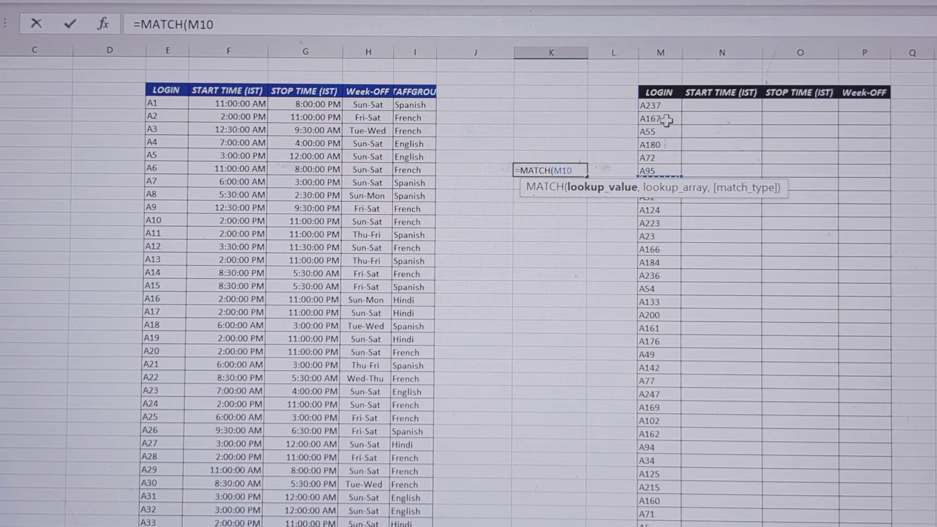
{"action": "key", "text": "Down"}
{"action": "key", "text": "Down"}
{"action": "key", "text": "Down"}
{"action": "key", "text": "Up"}
{"action": "key", "text": "Up"}
{"action": "key", "text": "Up"}
{"action": "key", "text": "Up"}
{"action": "key", "text": "Up"}
{"action": "key", "text": "Up"}
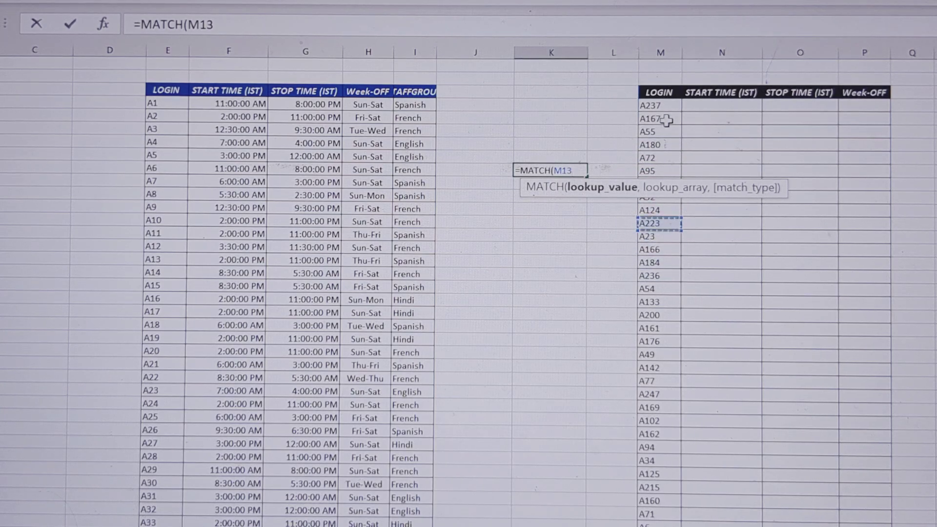
{"action": "key", "text": "Up"}
{"action": "key", "text": "Up"}
{"action": "key", "text": "Up"}
{"action": "key", "text": "Up"}
{"action": "key", "text": "Up"}
{"action": "key", "text": "Up"}
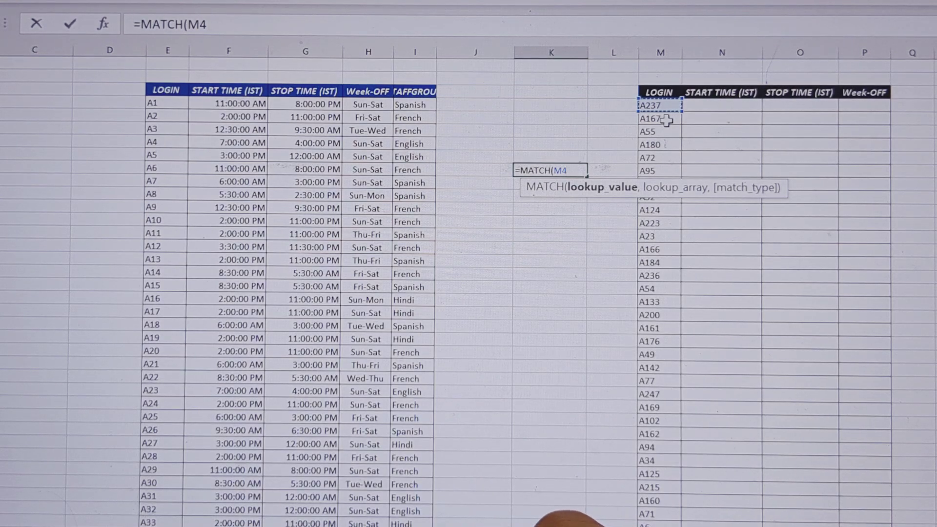
{"action": "type", "text": "$$$$$"}
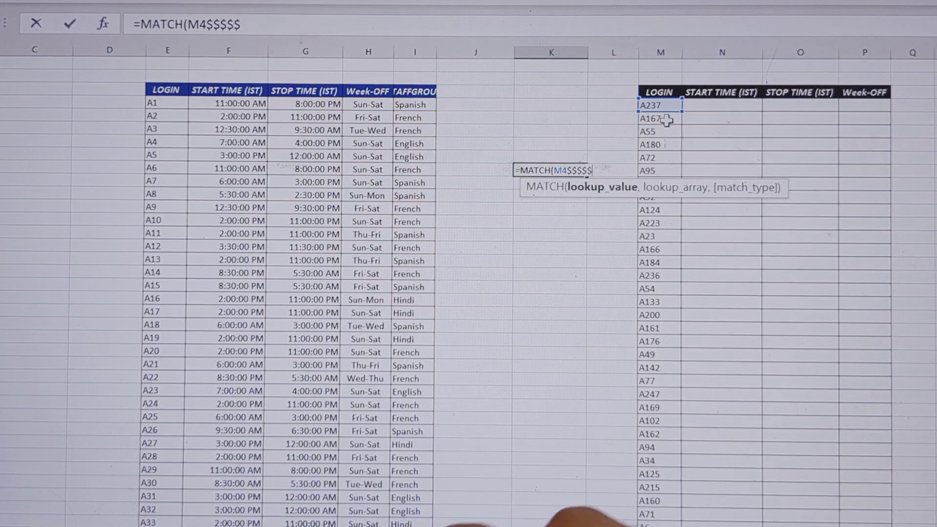
{"action": "key", "text": "BackSpace"}
{"action": "key", "text": "BackSpace"}
{"action": "key", "text": "BackSpace"}
{"action": "key", "text": "BackSpace"}
{"action": "key", "text": "BackSpace"}
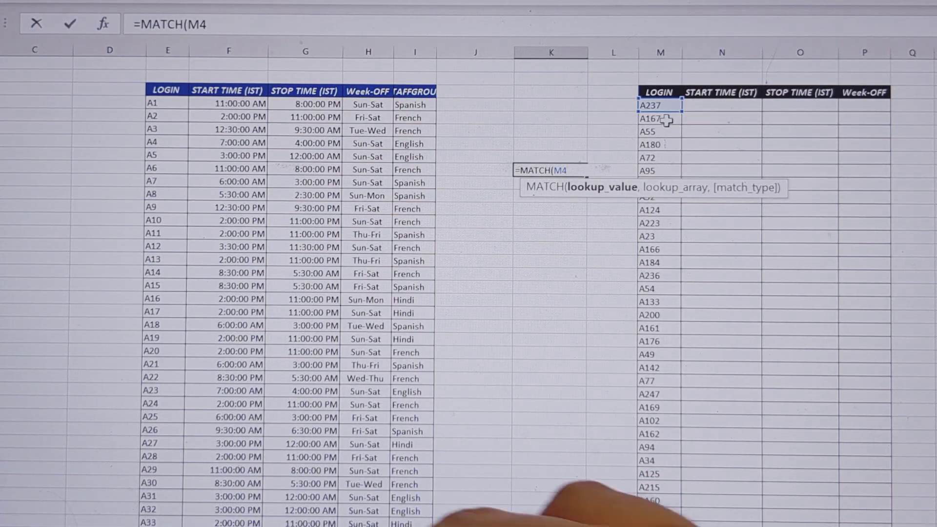
Step: Lock only the column of the lookup reference in the K9 formula, making it $M4
{"action": "key", "text": "F4"}
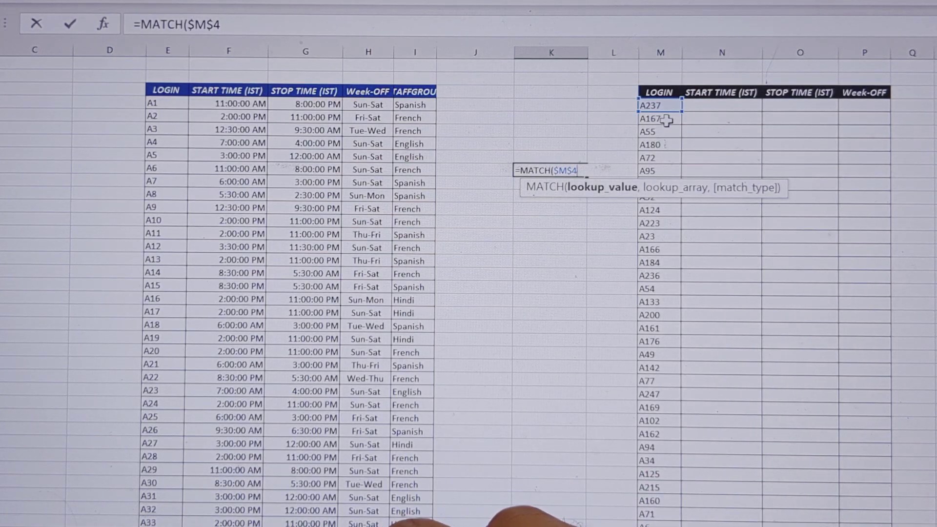
{"action": "key", "text": "F4"}
{"action": "key", "text": "F4"}
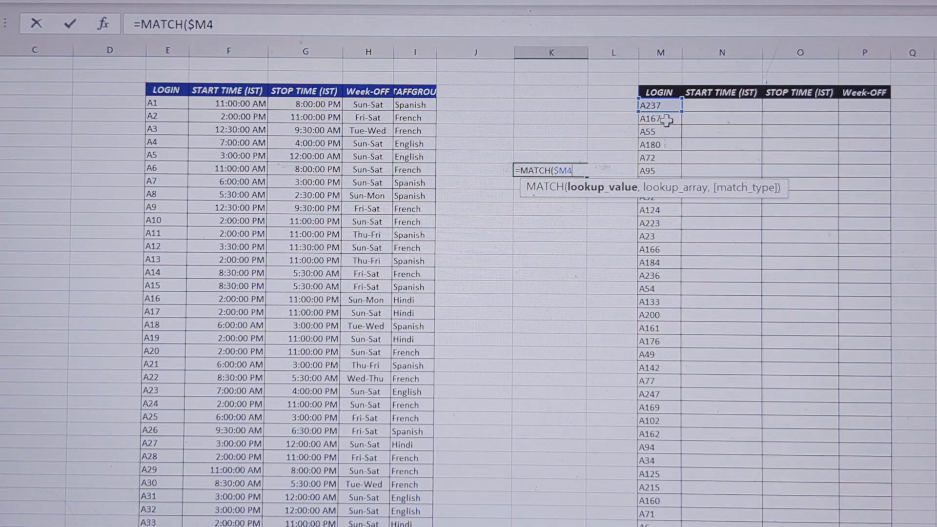
{"action": "type", "text": ","}
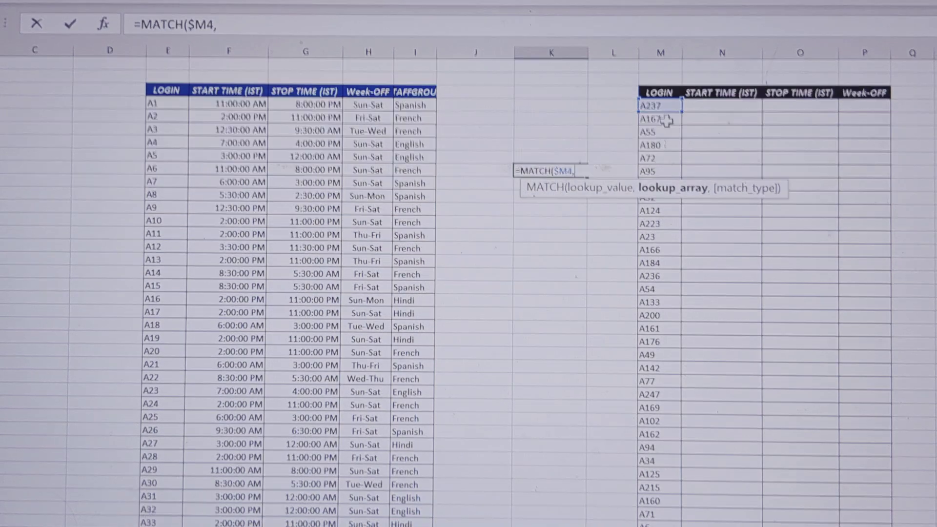
Step: Complete the K9 formula with the absolute LOGIN range $E$4:$E$251 and exact match type 0, and enter it
{"action": "left_click", "coordinate": [156, 103]}
{"action": "key", "text": "ctrl+shift+Down"}
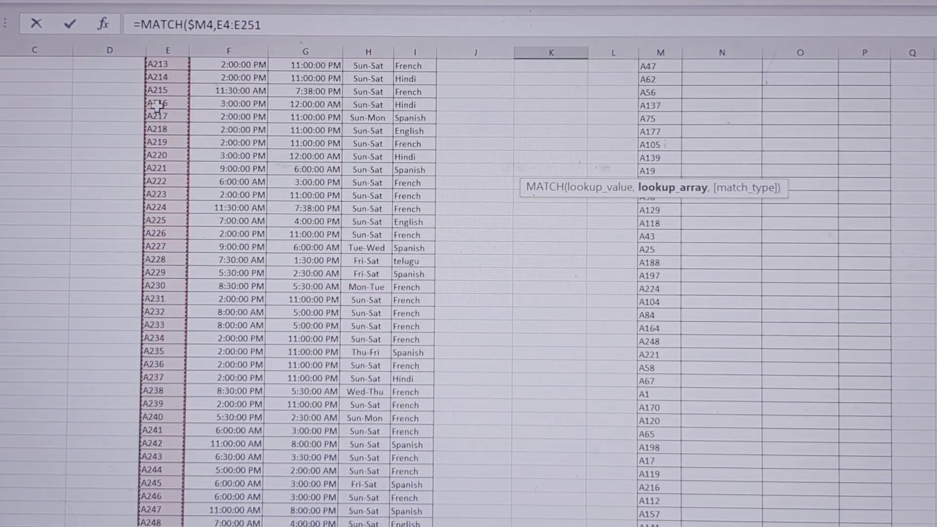
{"action": "key", "text": "F4"}
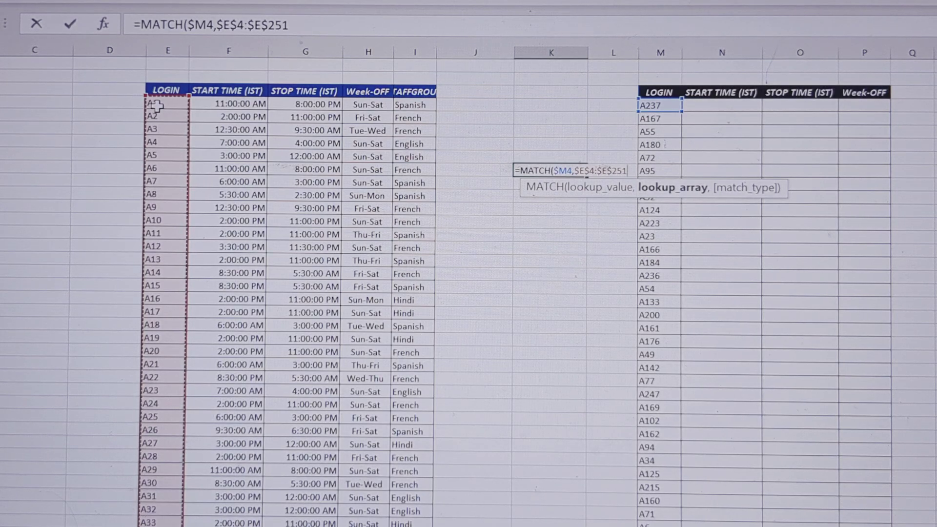
{"action": "type", "text": ",0"}
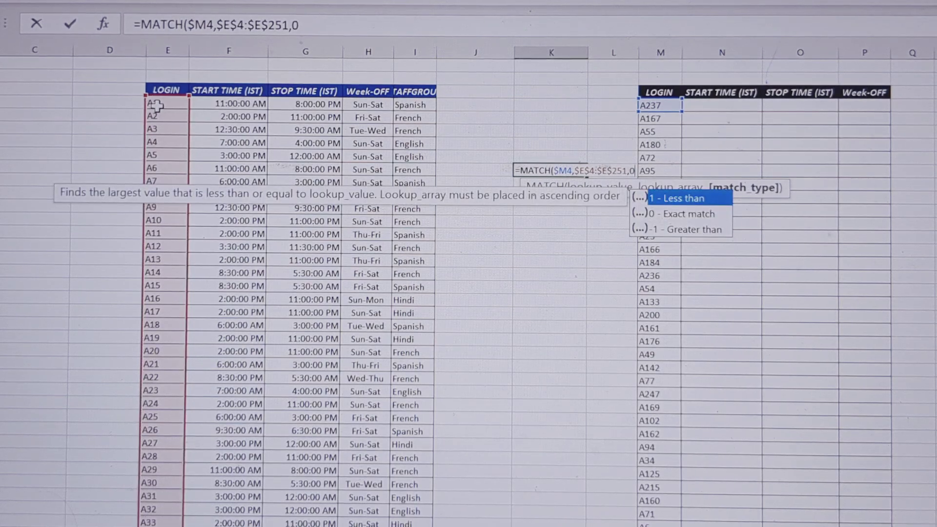
{"action": "type", "text": ")"}
{"action": "key", "text": "Return"}
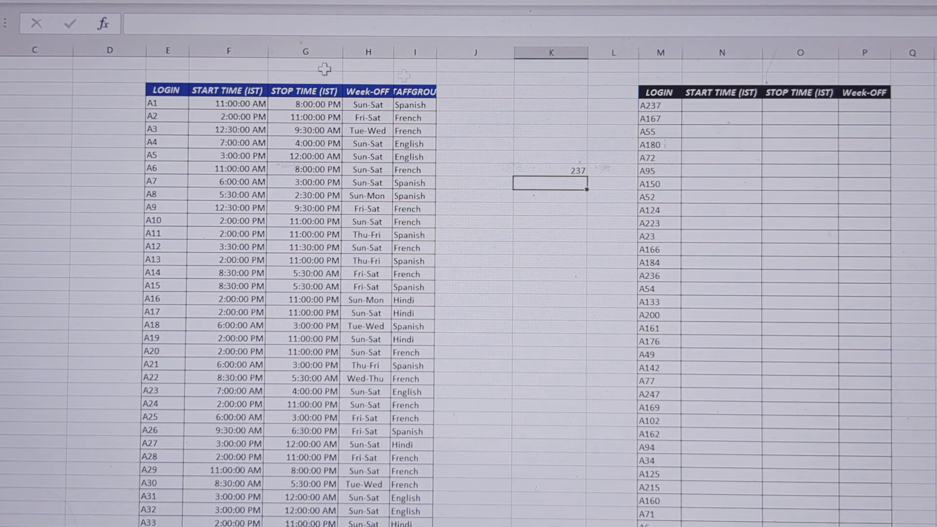
{"action": "left_click_drag", "start_coordinate": [170, 105], "coordinate": [166, 512]}
{"action": "scroll", "coordinate": [560, 179], "scroll_direction": "up", "scroll_amount": 3}
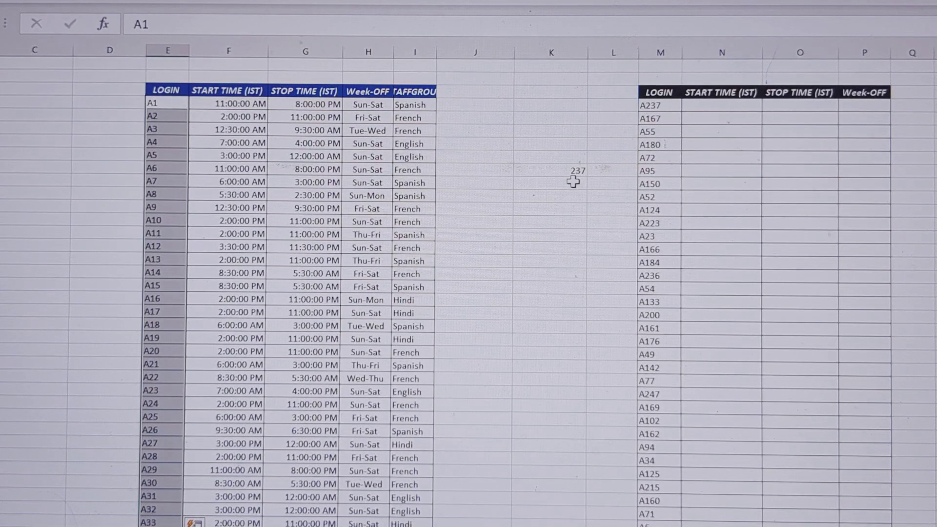
Step: Write =MATCH(N3,$E$3:$I$3,0) in cell K10 to find the START TIME (IST) header's position in the source table
{"action": "left_click", "coordinate": [574, 181]}
{"action": "type", "text": "=MATC"}
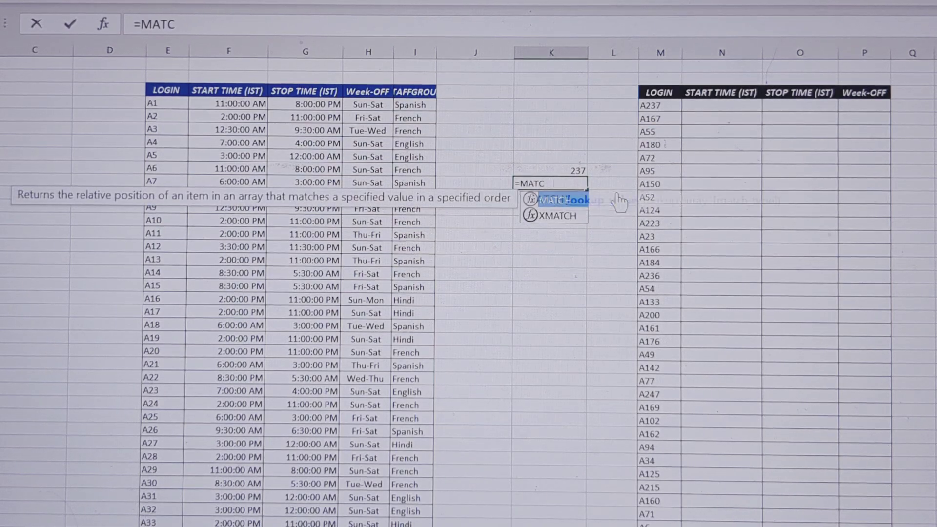
{"action": "key", "text": "Tab"}
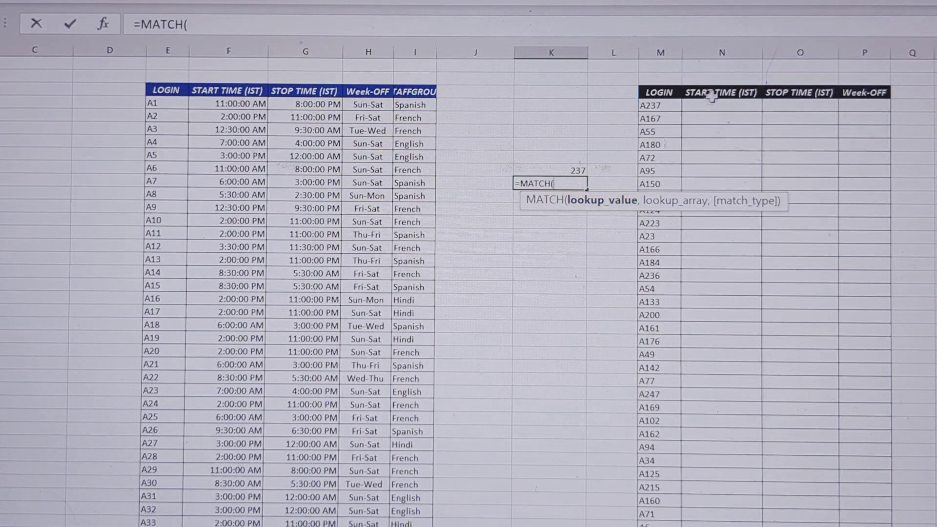
{"action": "left_click", "coordinate": [731, 92]}
{"action": "type", "text": ","}
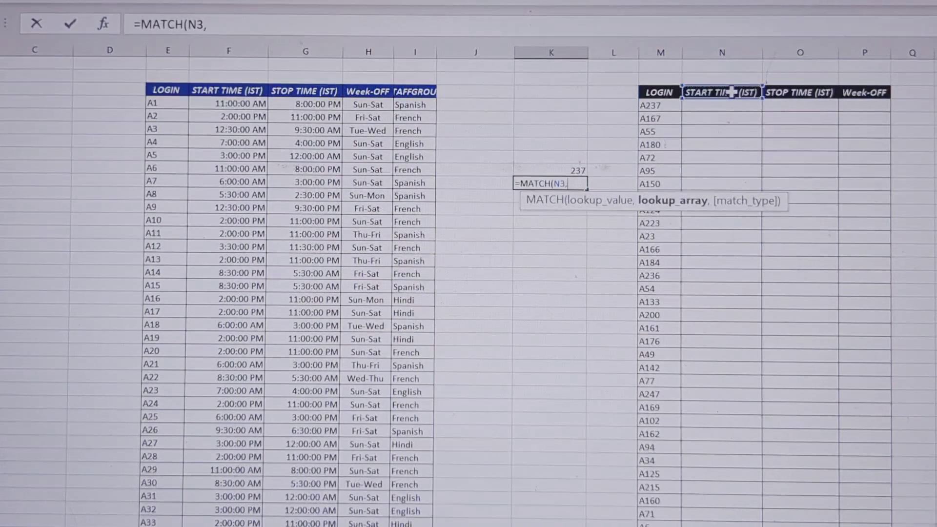
{"action": "left_click_drag", "start_coordinate": [171, 89], "coordinate": [415, 91]}
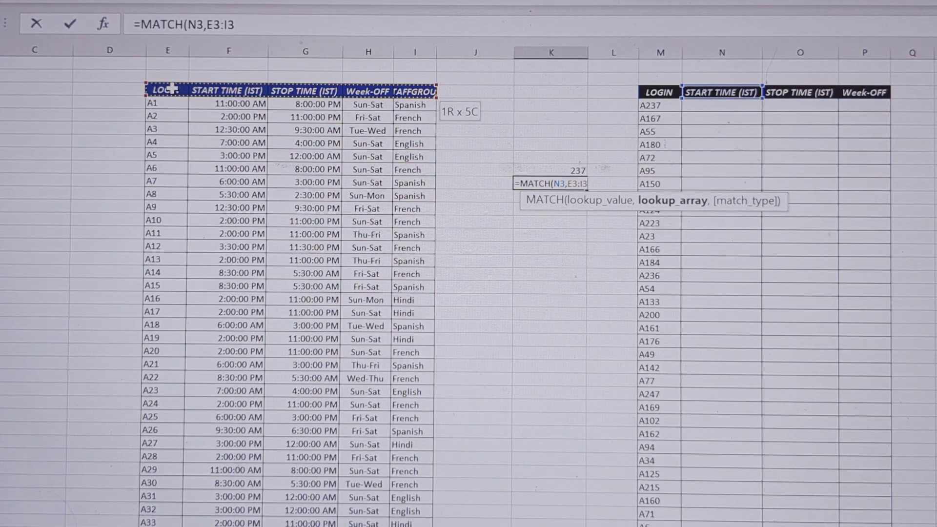
{"action": "key", "text": "F4"}
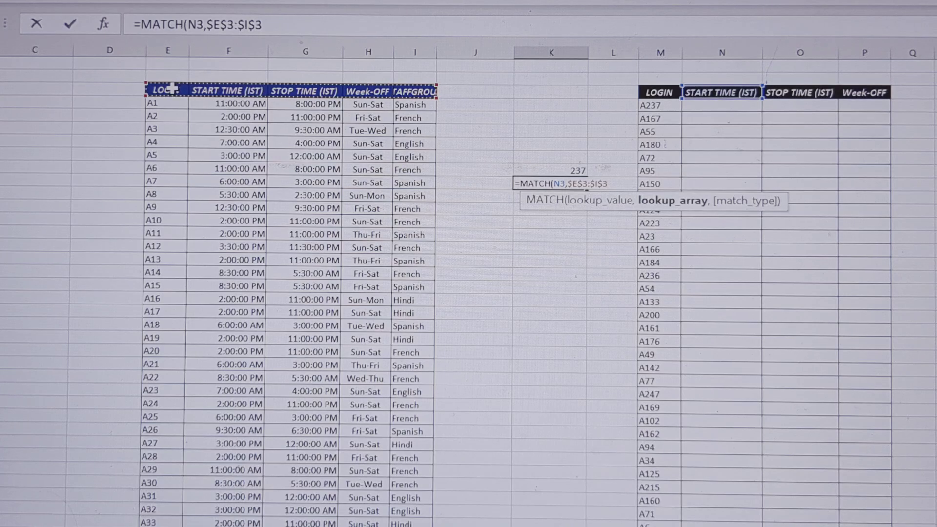
{"action": "type", "text": ",0"}
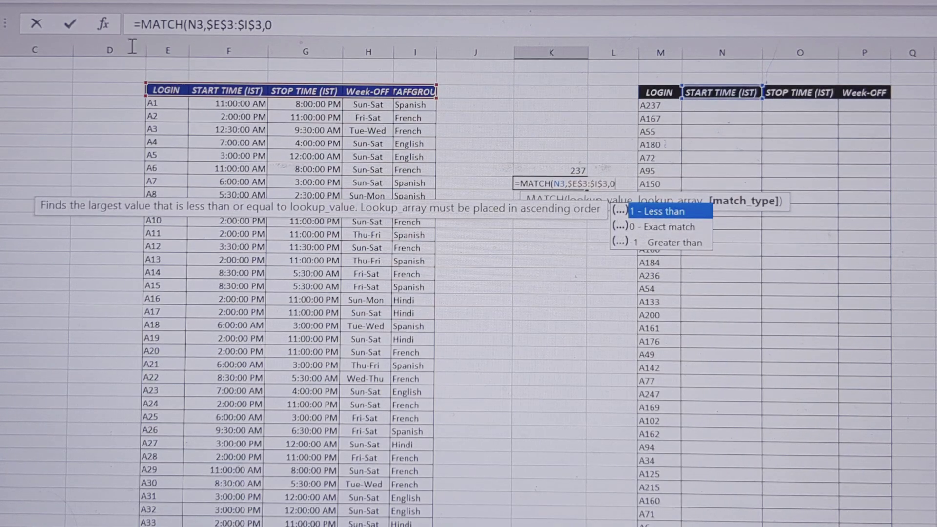
{"action": "type", "text": ")"}
{"action": "left_click", "coordinate": [559, 184]}
{"action": "left_click", "coordinate": [666, 93]}
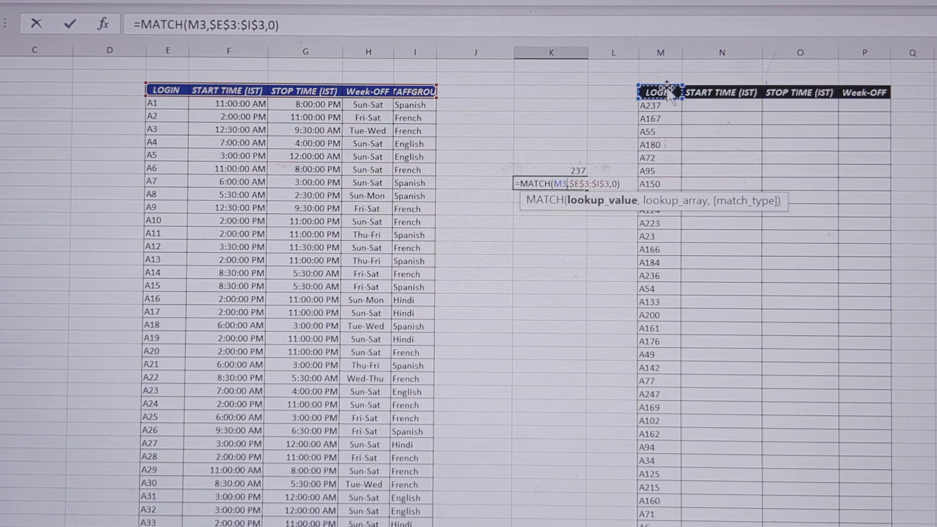
{"action": "left_click", "coordinate": [713, 95]}
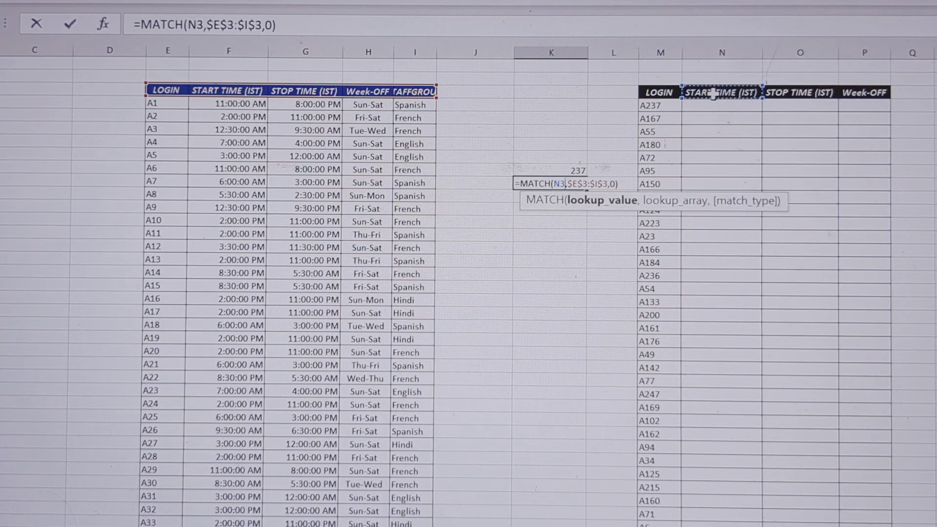
{"action": "left_click", "coordinate": [796, 93]}
{"action": "left_click", "coordinate": [878, 93]}
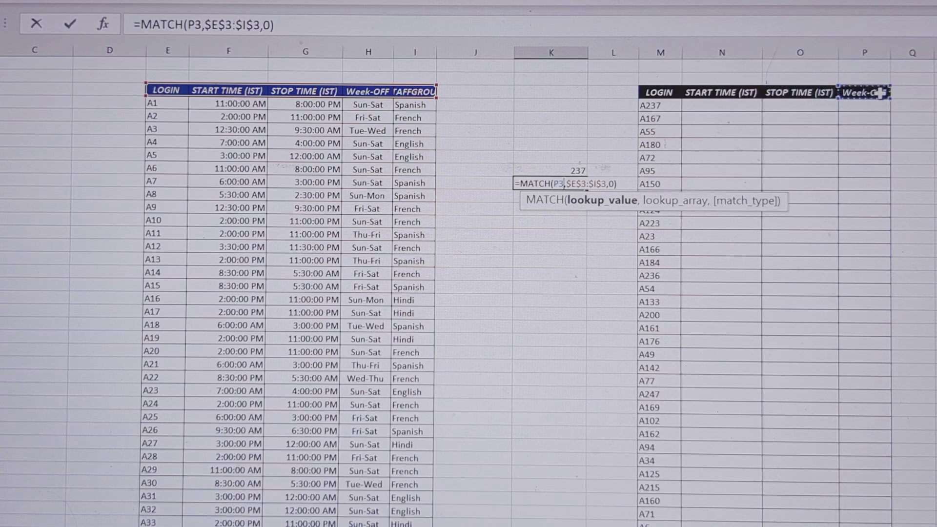
{"action": "left_click", "coordinate": [911, 93]}
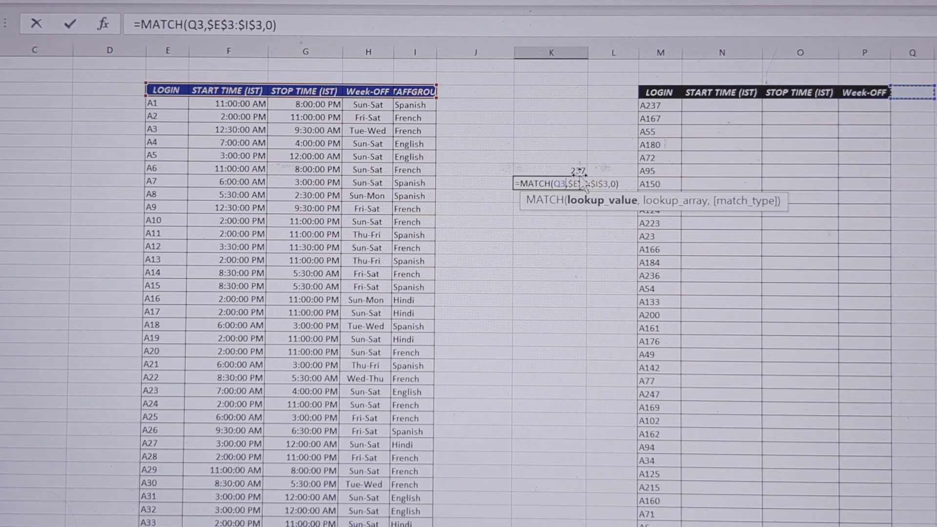
Step: Point the K10 formula's lookup value at N3, lock only its row as N$3, and enter the formula
{"action": "left_click", "coordinate": [723, 95]}
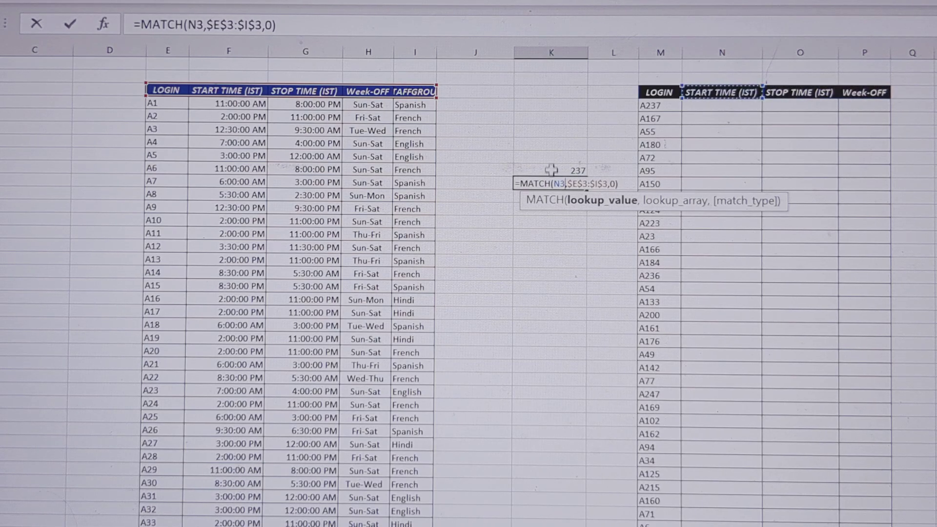
{"action": "key", "text": "F4"}
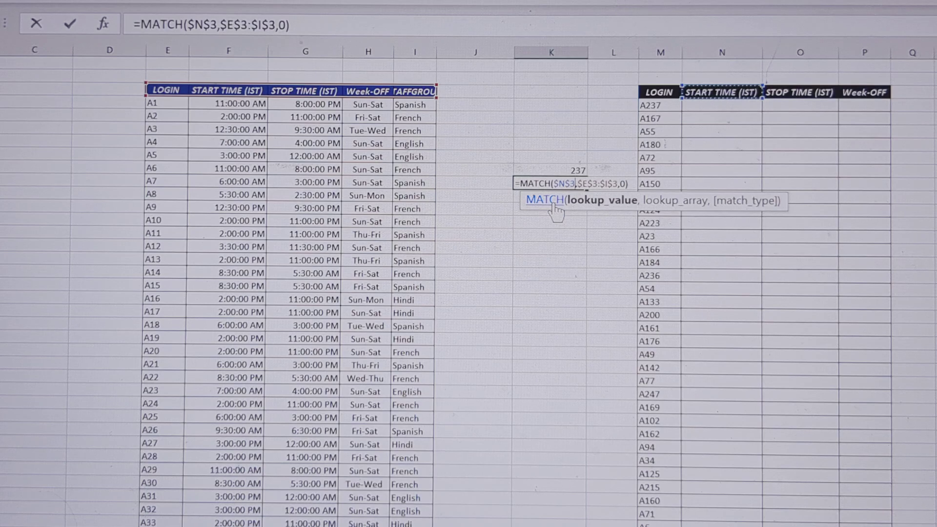
{"action": "key", "text": "F4"}
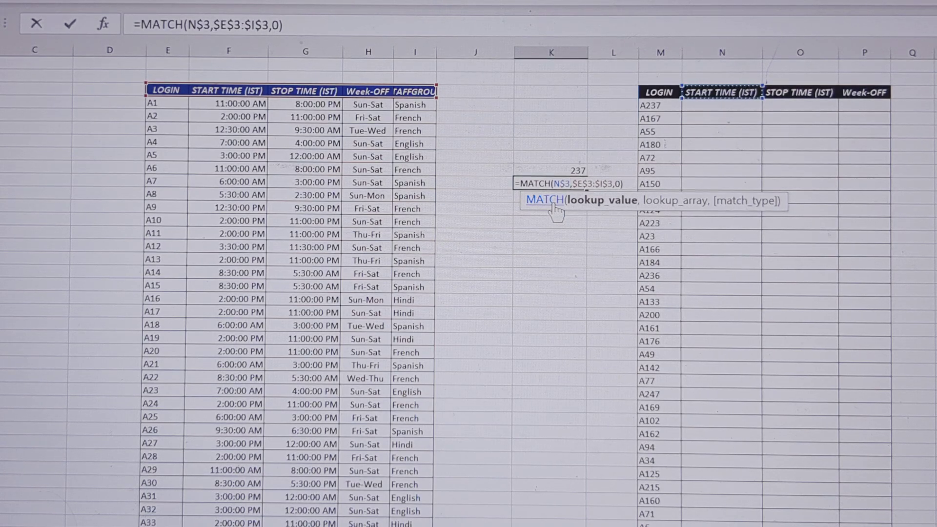
{"action": "key", "text": "Return"}
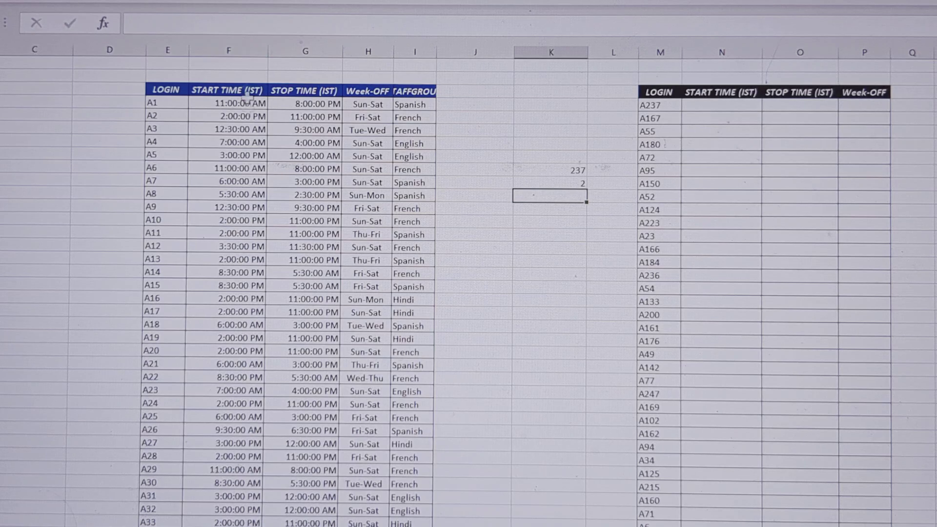
Step: Compare the MATCH cells K9 and K10 with the Salary, Row Number and Column Number cells on the employee sheet
{"action": "left_click", "coordinate": [532, 171]}
{"action": "left_click", "coordinate": [577, 183]}
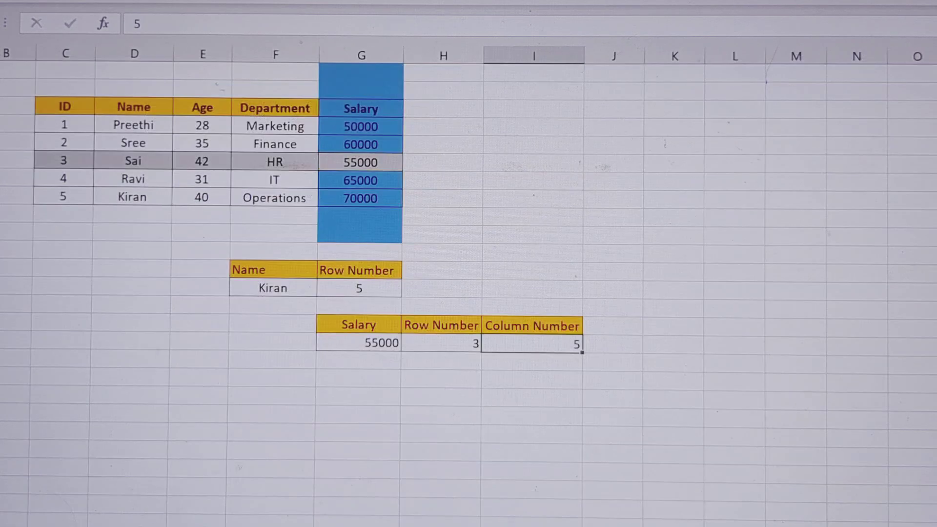
{"action": "left_click", "coordinate": [444, 345]}
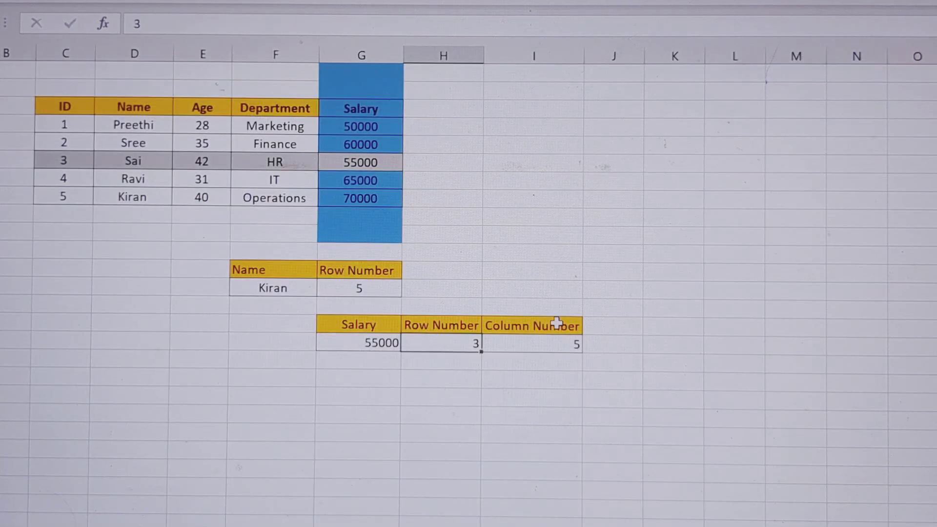
{"action": "left_click", "coordinate": [541, 344]}
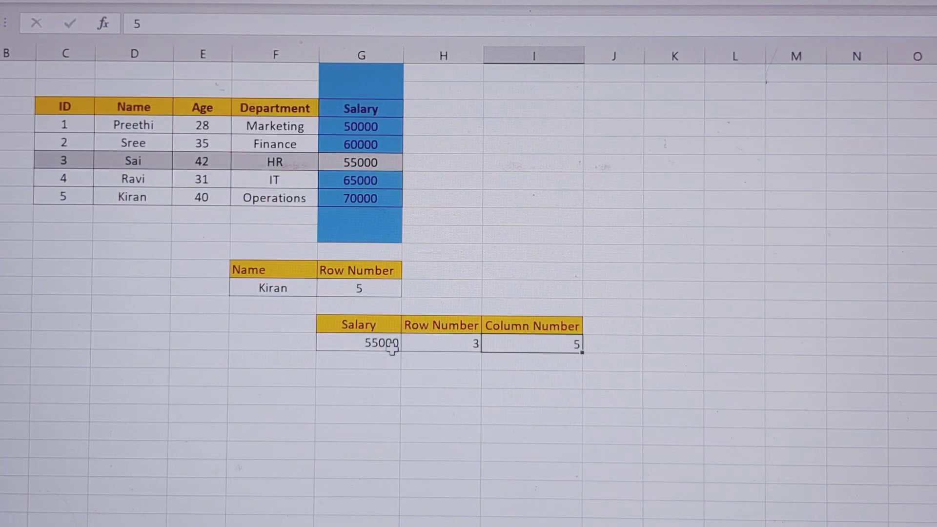
{"action": "left_click", "coordinate": [360, 346]}
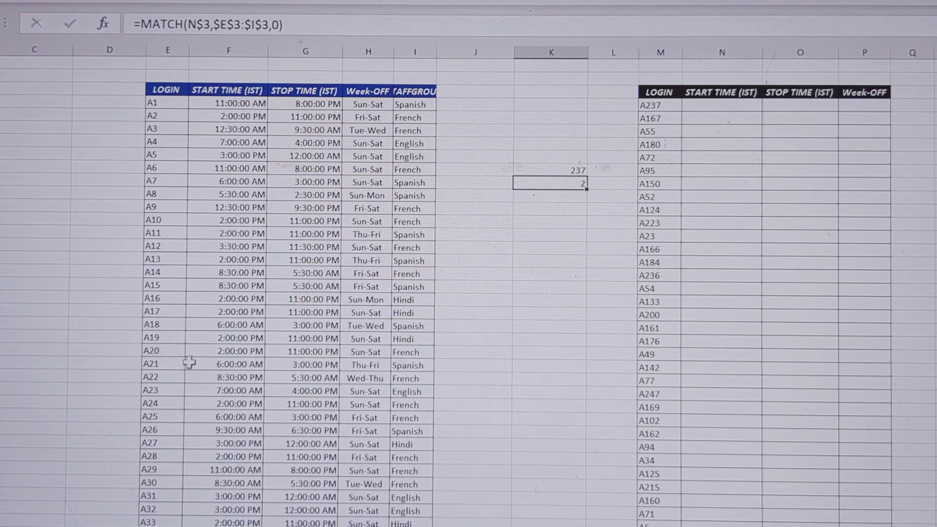
Step: Start an INDEX formula in cell N4 with the absolute range $E$4:$I$251 of the source table as its array
{"action": "left_click", "coordinate": [721, 102]}
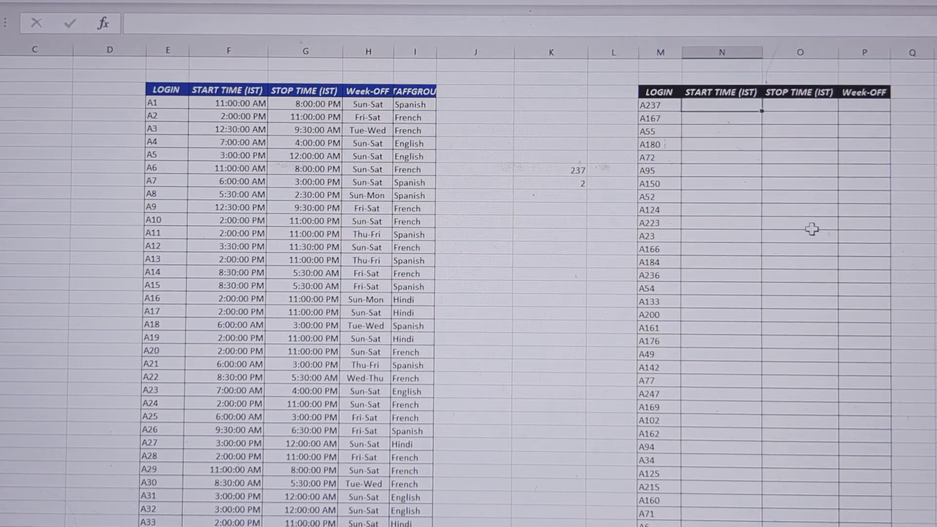
{"action": "type", "text": "=IN"}
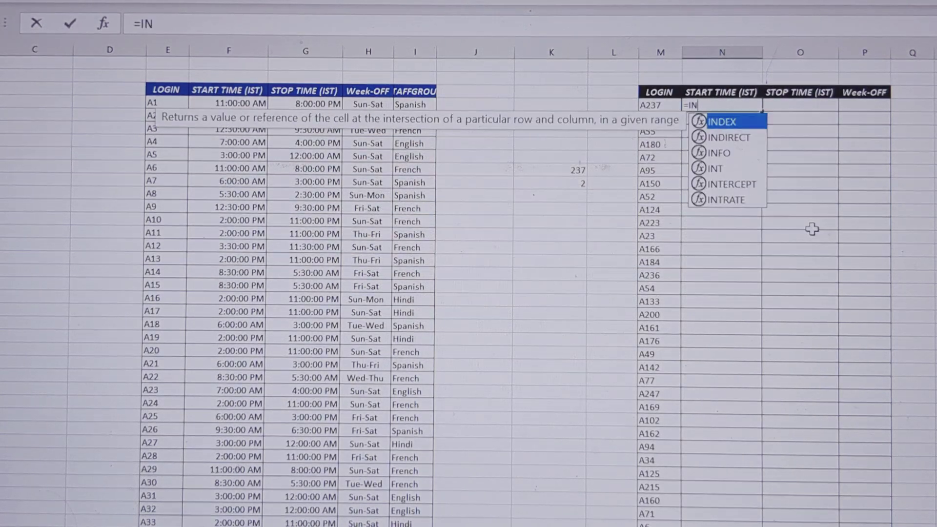
{"action": "key", "text": "Tab"}
{"action": "left_click", "coordinate": [163, 103]}
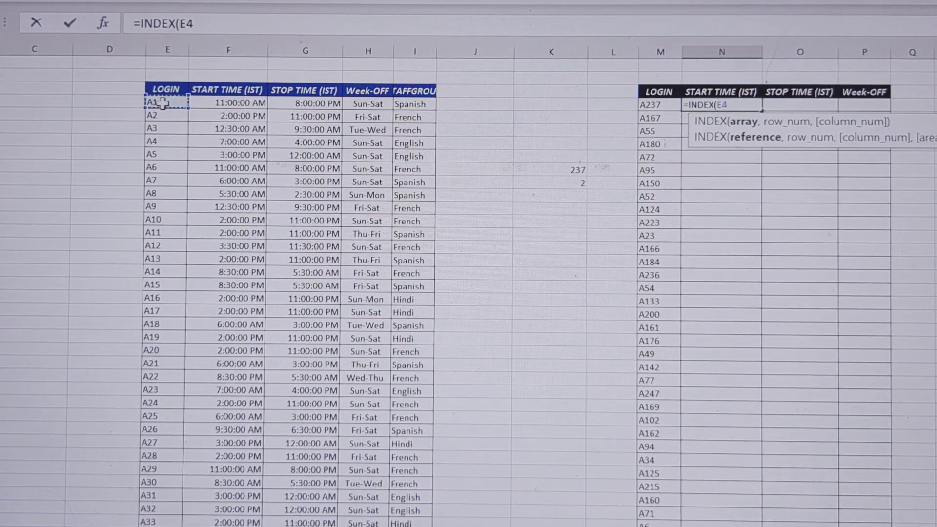
{"action": "key", "text": "ctrl+shift+Right"}
{"action": "key", "text": "ctrl+shift+Down"}
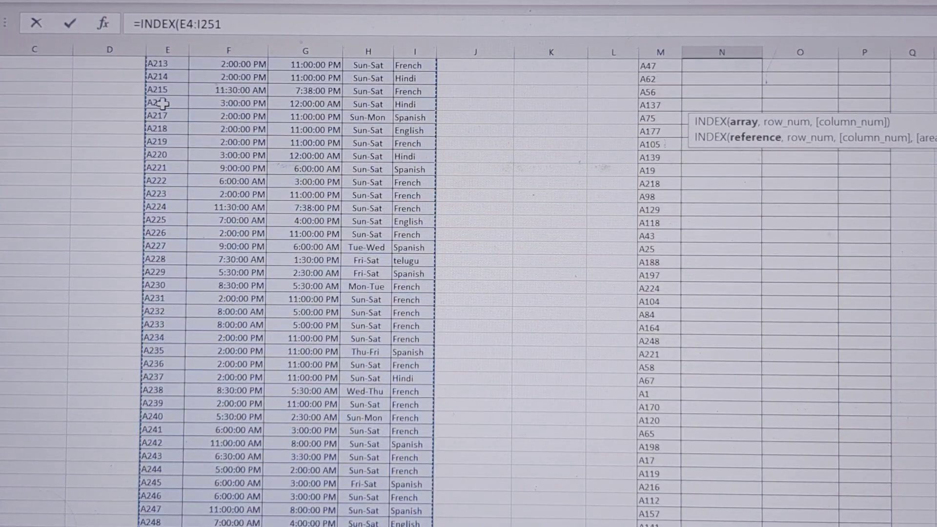
{"action": "key", "text": "F4"}
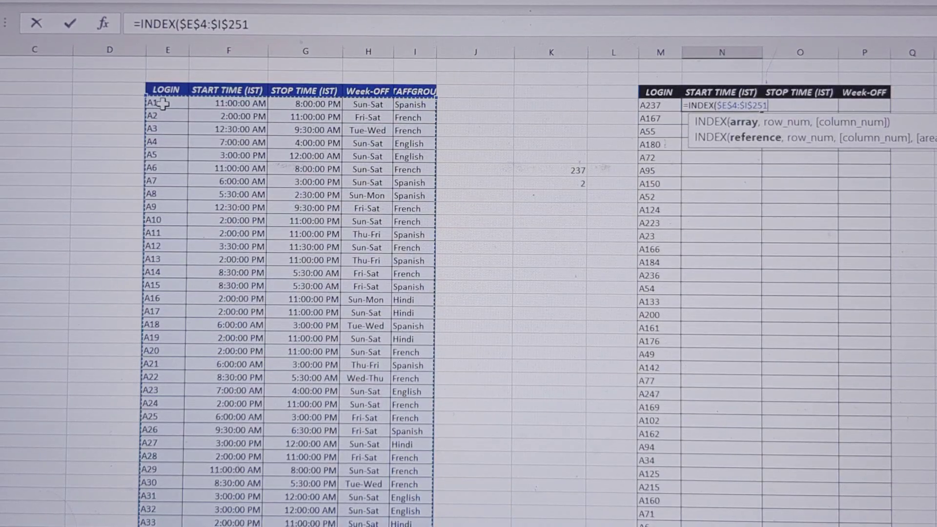
{"action": "type", "text": ","}
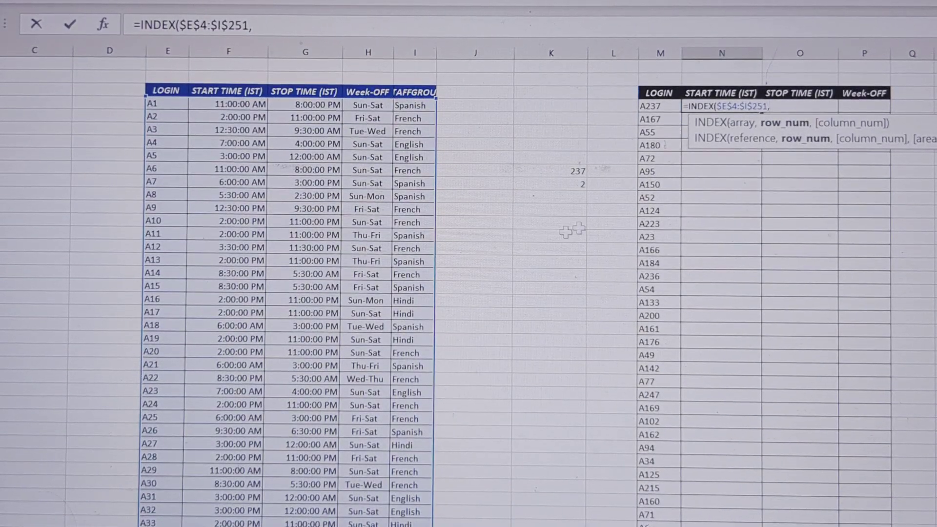
Step: Complete the N4 INDEX formula with fixed row number 237 and column number 2, and enter it
{"action": "type", "text": "23"}
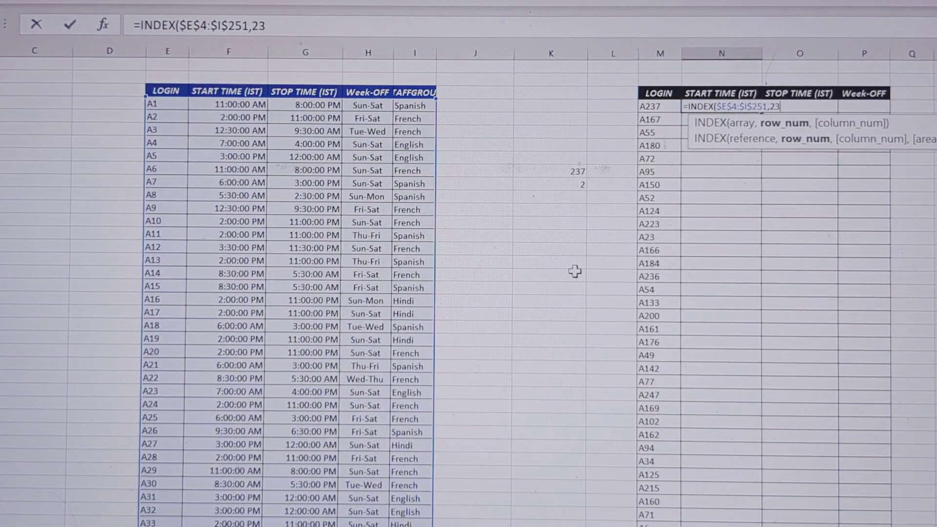
{"action": "type", "text": "7,"}
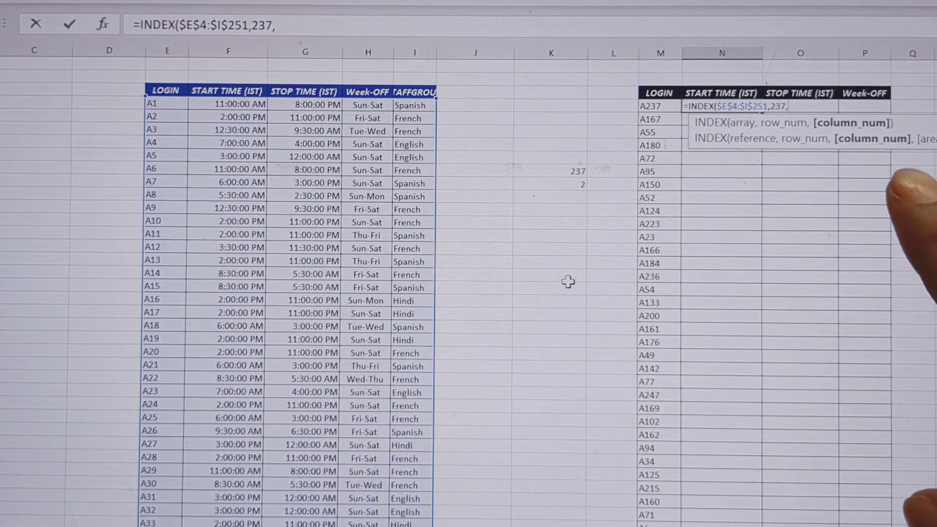
{"action": "type", "text": "2)"}
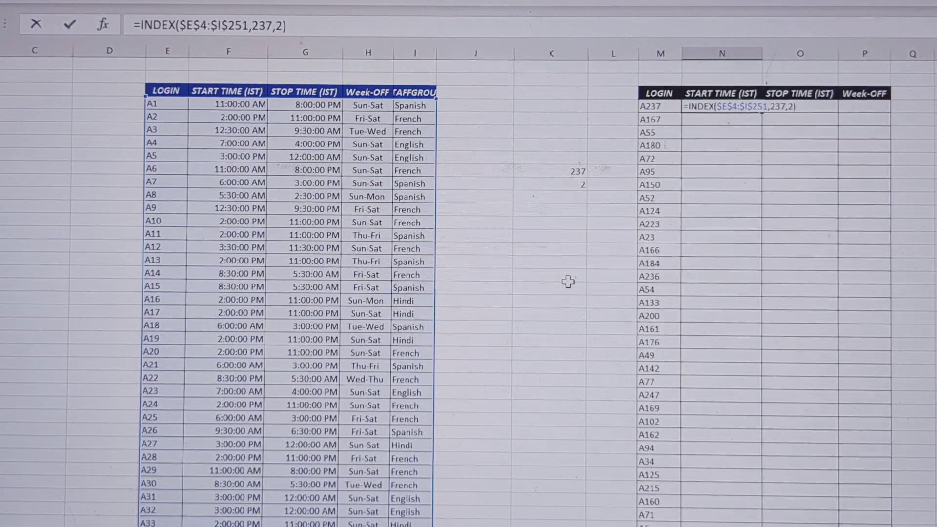
{"action": "key", "text": "Return"}
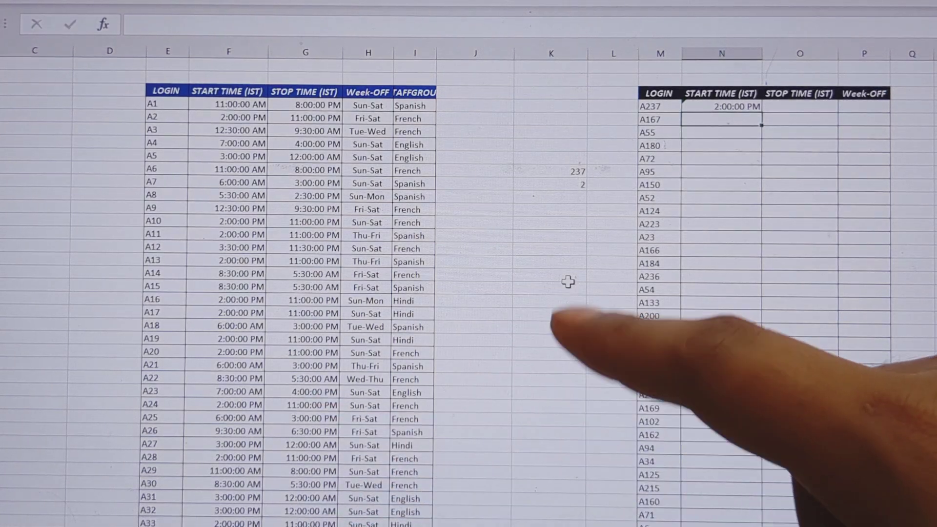
Step: Reopen the N4 formula and remove the fixed row and column numbers after the INDEX array
{"action": "key", "text": "Up"}
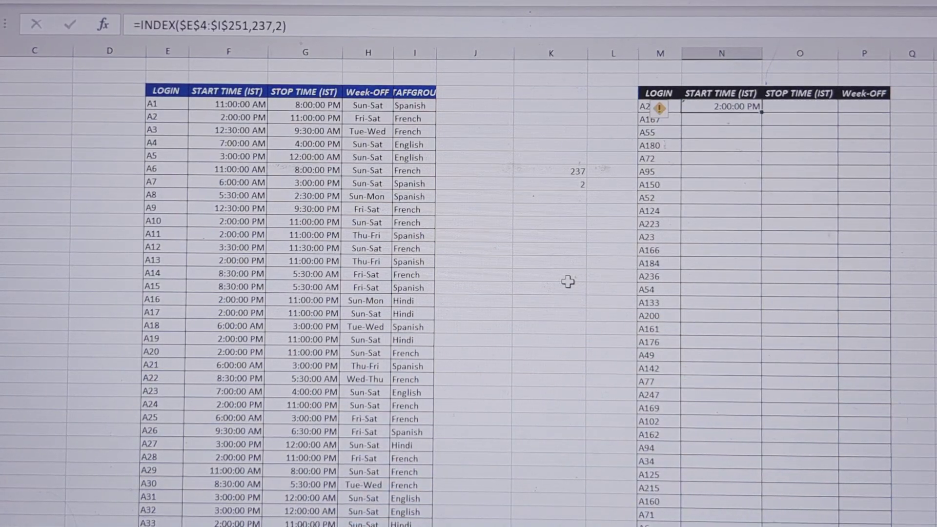
{"action": "key", "text": "F2"}
{"action": "key", "text": "BackSpace"}
{"action": "key", "text": "BackSpace"}
{"action": "key", "text": "BackSpace"}
{"action": "key", "text": "BackSpace"}
{"action": "key", "text": "BackSpace"}
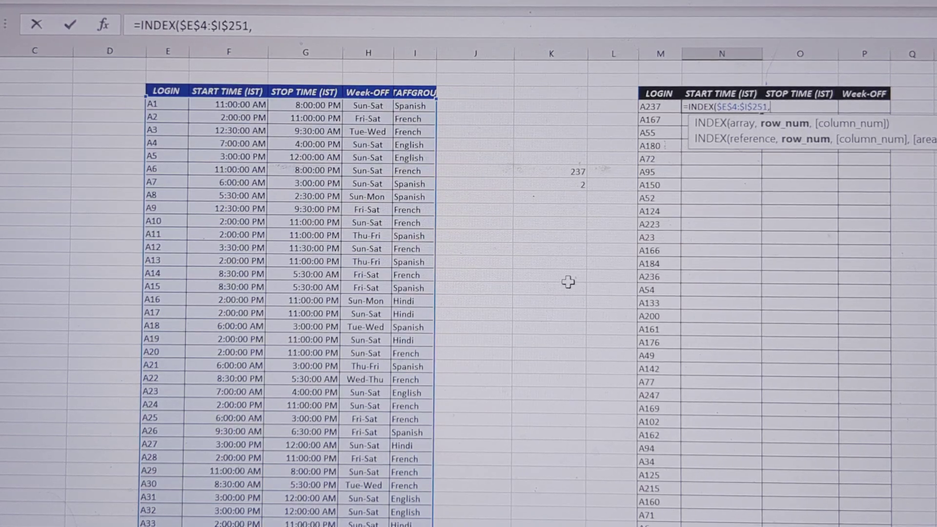
Step: Nest a MATCH function as the row number of the N4 formula, with lookup value M4 locked by column only as $M4
{"action": "type", "text": "MATC"}
{"action": "key", "text": "Tab"}
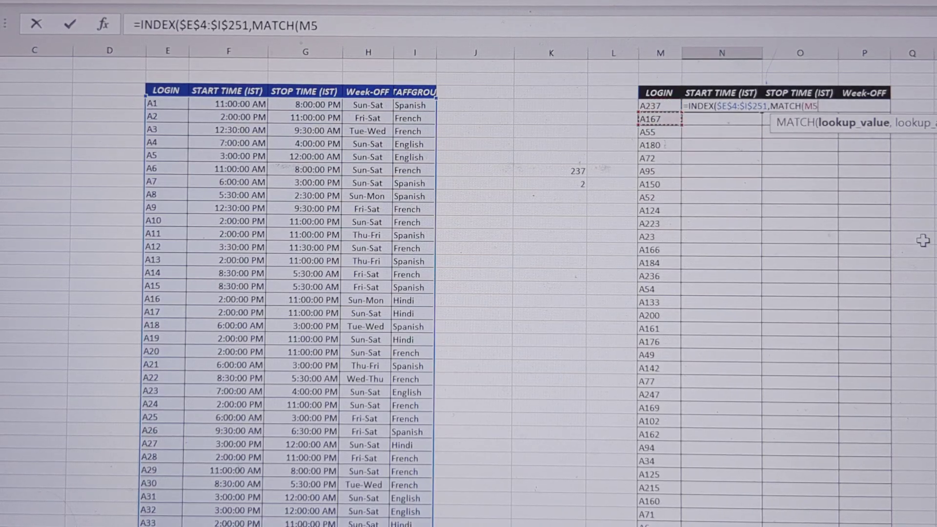
{"action": "key", "text": "Down"}
{"action": "key", "text": "Down"}
{"action": "key", "text": "Down"}
{"action": "key", "text": "Up"}
{"action": "key", "text": "Up"}
{"action": "key", "text": "Up"}
{"action": "key", "text": "Up"}
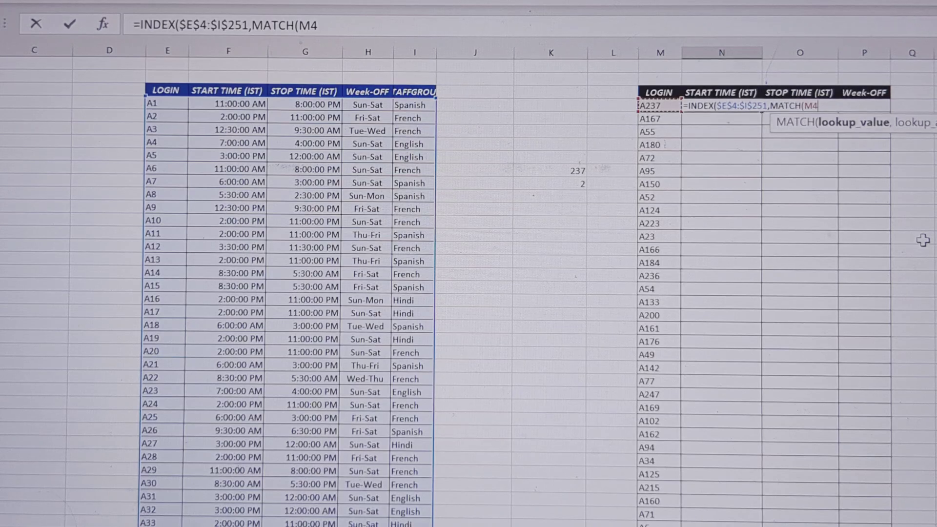
{"action": "key", "text": "F4"}
{"action": "key", "text": "F4"}
{"action": "key", "text": "F4"}
{"action": "type", "text": ","}
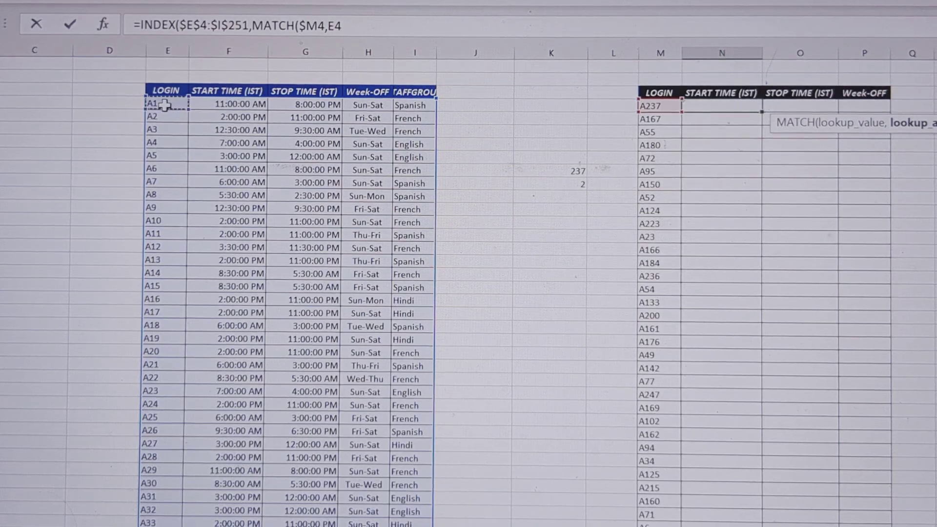
Step: Complete the row MATCH in N4 with the absolute LOGIN range $E$4:$E$251 and exact match type 0
{"action": "key", "text": "ctrl+shift+Down"}
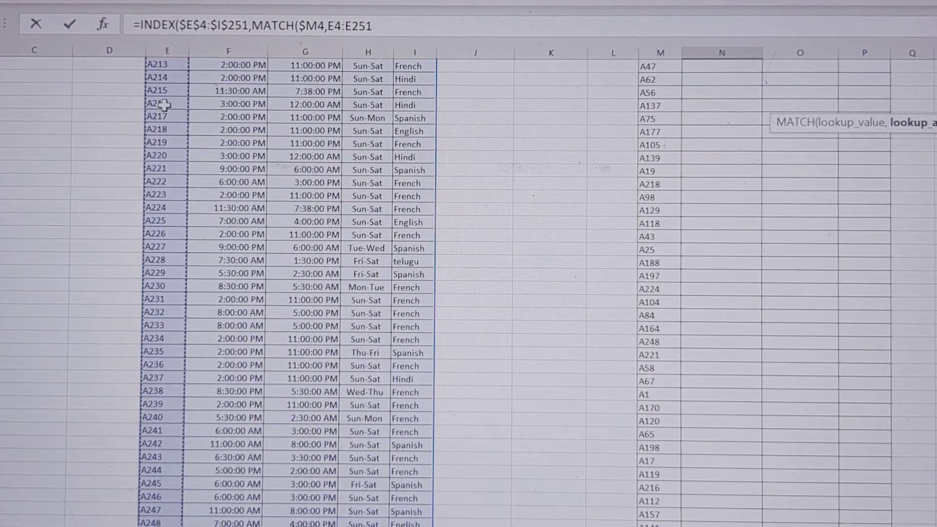
{"action": "key", "text": "F4"}
{"action": "type", "text": ","}
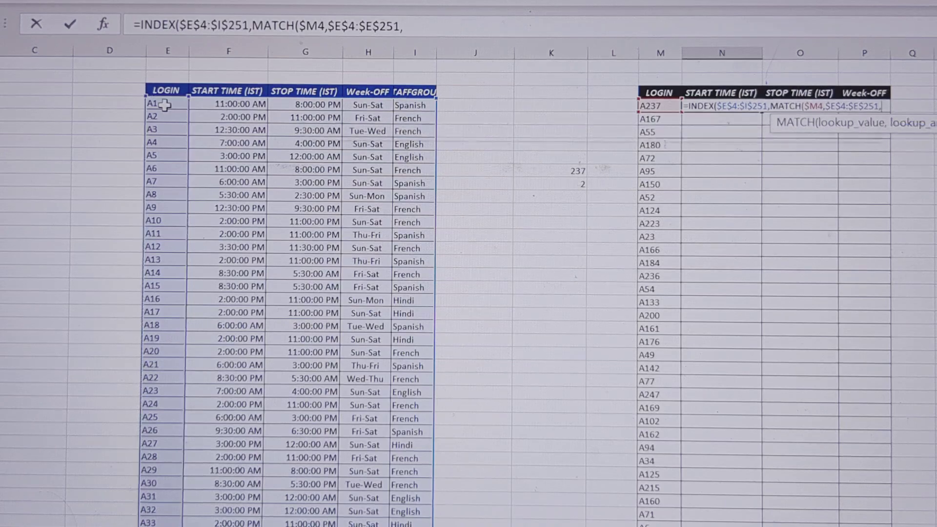
{"action": "type", "text": "0"}
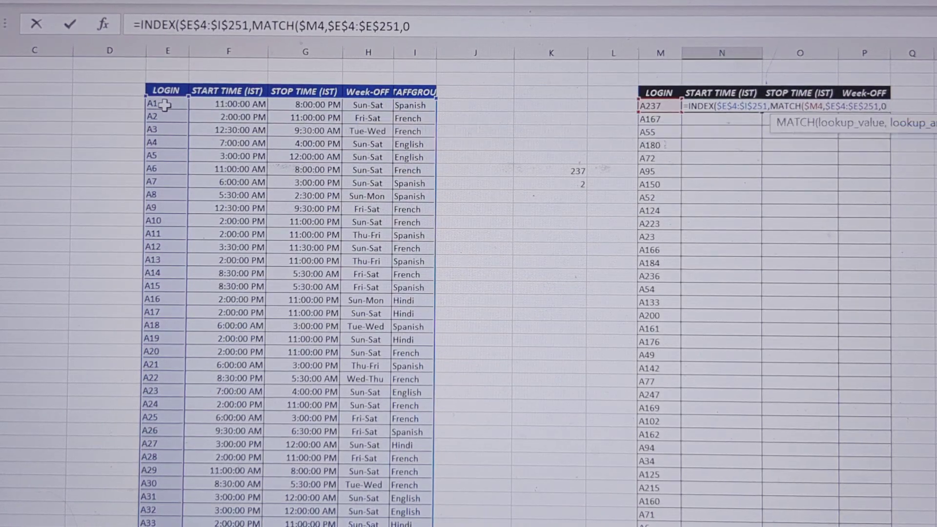
{"action": "type", "text": ")"}
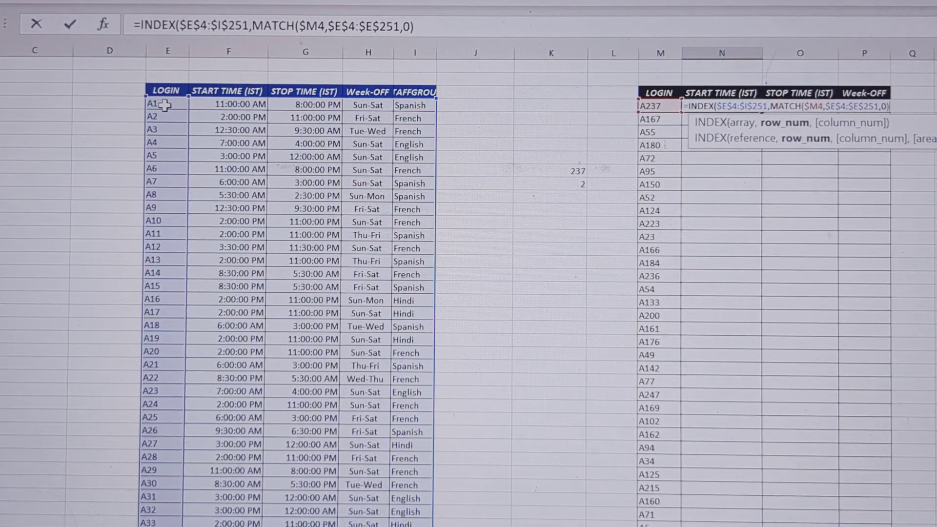
{"action": "type", "text": ","}
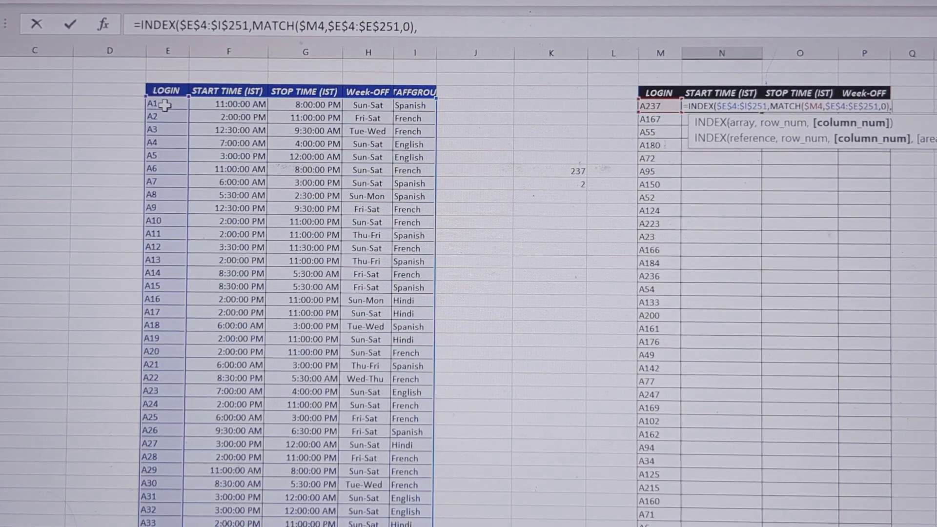
Step: Nest a second MATCH as the column number of the N4 formula, with the START TIME (IST) header locked by row as N$3
{"action": "type", "text": "MA"}
{"action": "key", "text": "Tab"}
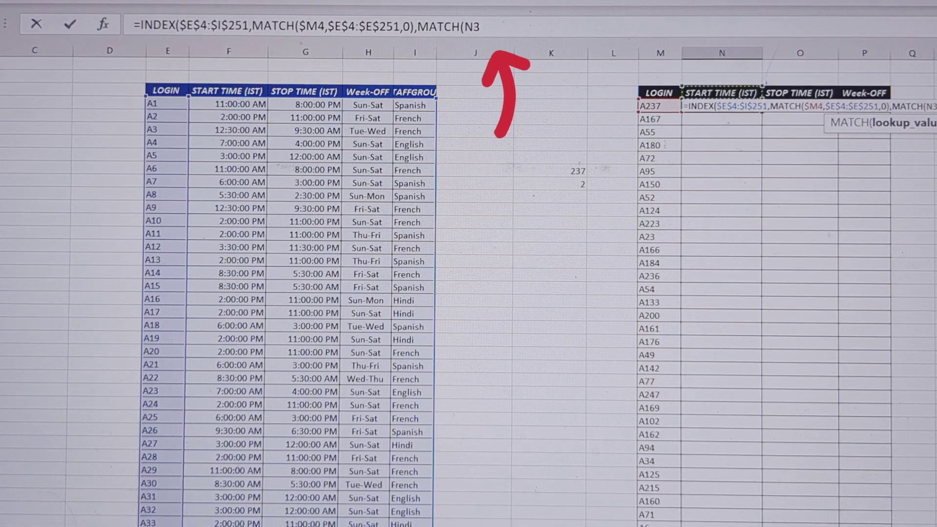
{"action": "key", "text": "Right"}
{"action": "key", "text": "Right"}
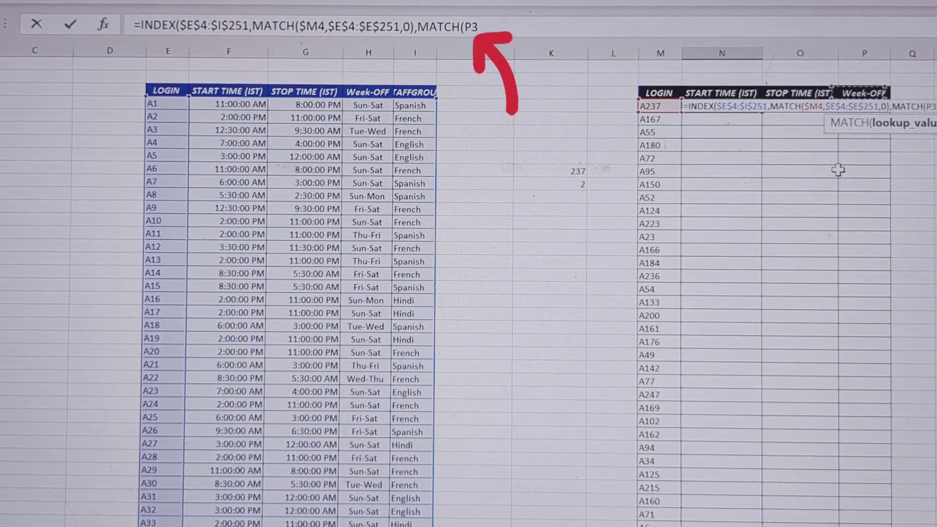
{"action": "key", "text": "Right"}
{"action": "key", "text": "Right"}
{"action": "key", "text": "Right"}
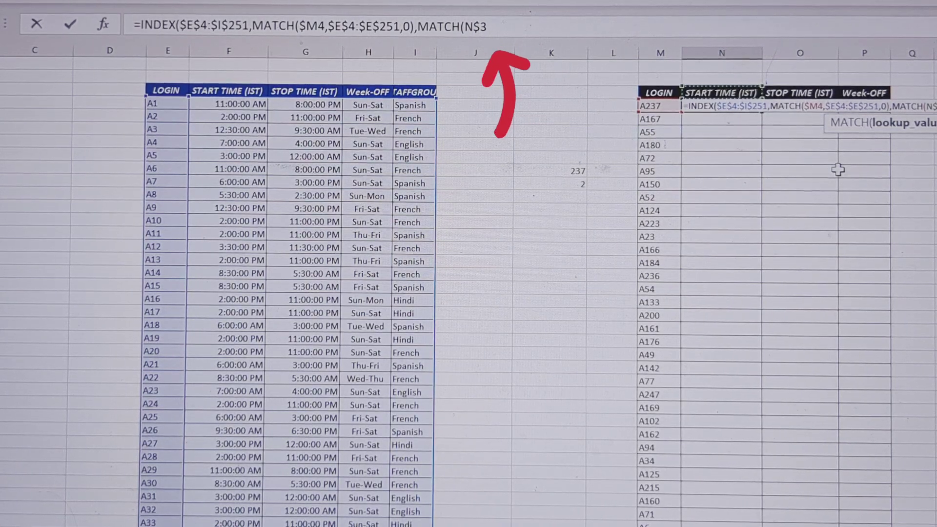
{"action": "type", "text": ","}
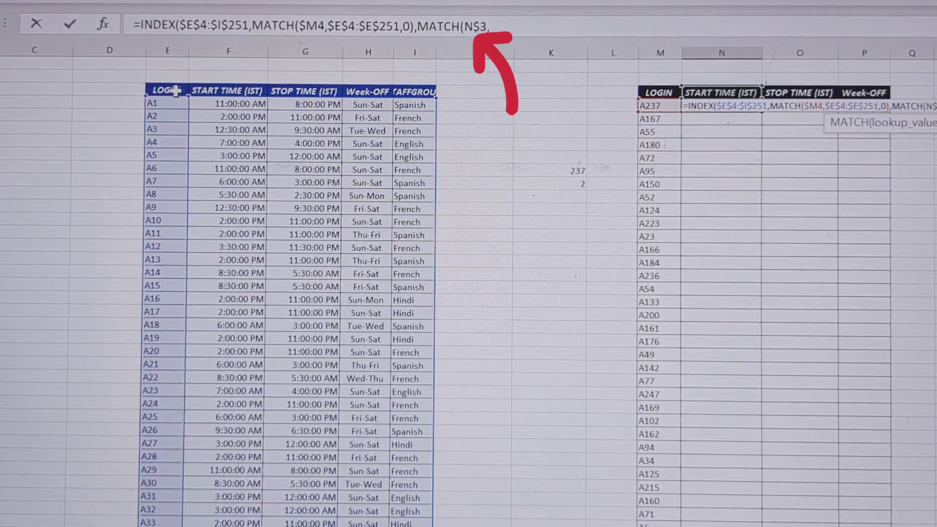
Step: Complete the column MATCH with the absolute header range $E$3:$I$3 and match type 0, and enter the N4 formula
{"action": "left_click", "coordinate": [175, 90]}
{"action": "key", "text": "ctrl+shift+Right"}
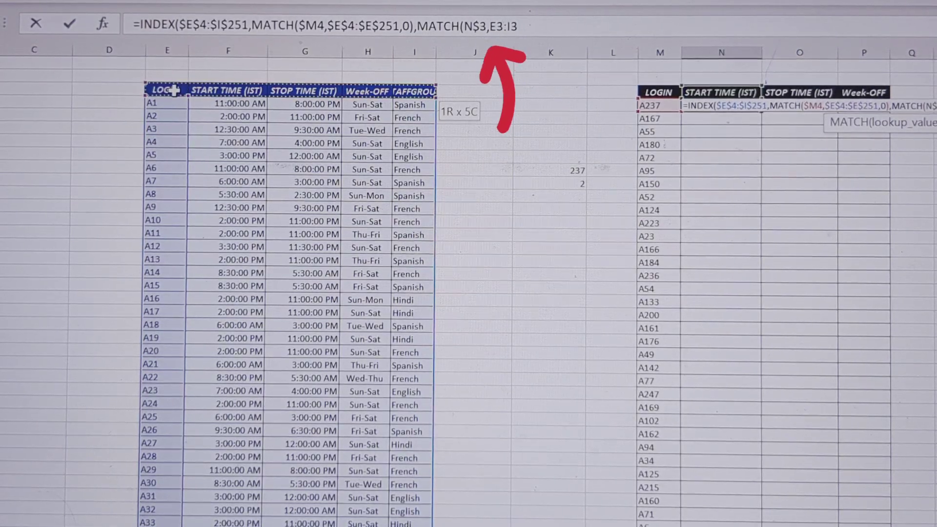
{"action": "key", "text": "F4"}
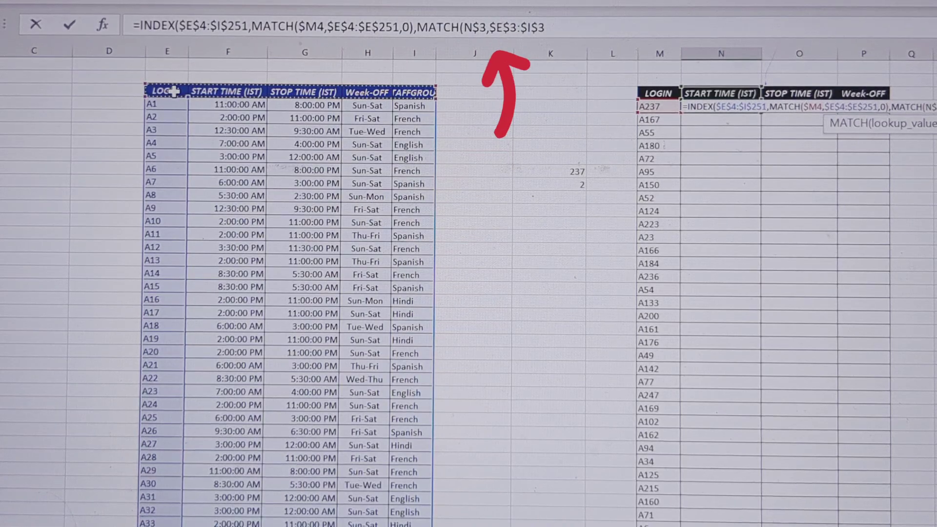
{"action": "type", "text": ",0)"}
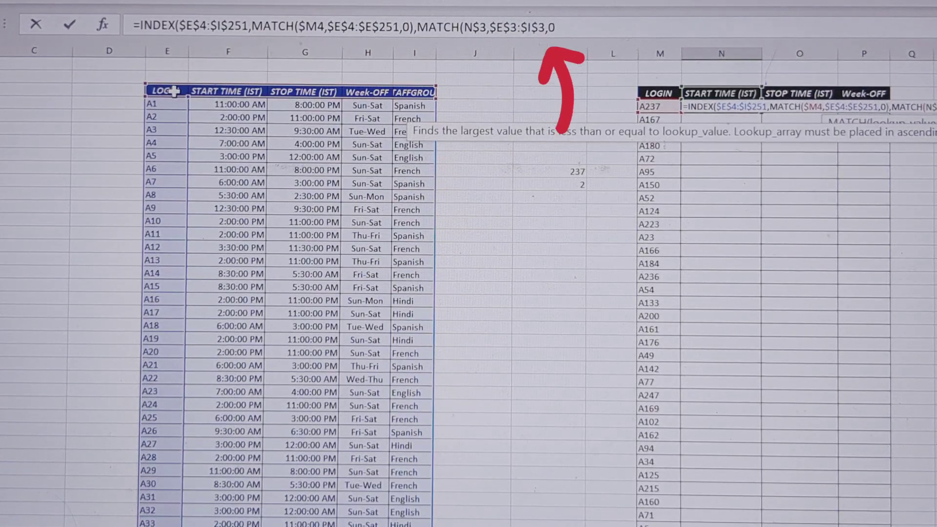
{"action": "type", "text": ")"}
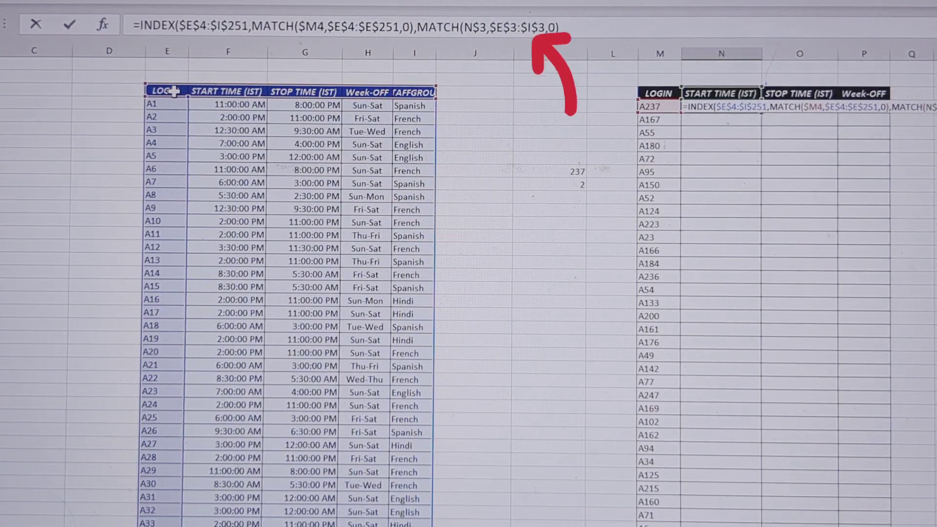
{"action": "key", "text": "Return"}
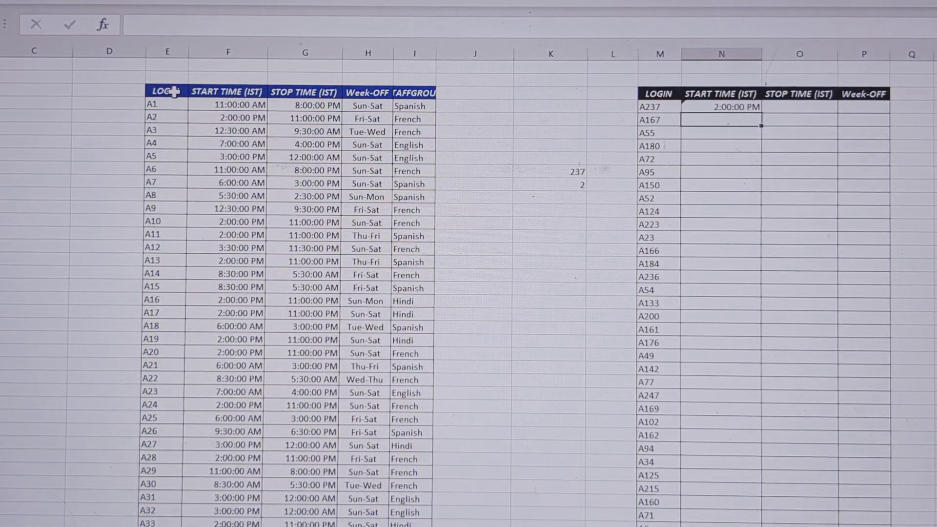
Step: Fill the N4 INDEX-MATCH formula down to row 251 and across the STOP TIME (IST) and Week-OFF columns through P
{"action": "key", "text": "Up"}
{"action": "key", "text": "Left"}
{"action": "key", "text": "ctrl+Down"}
{"action": "key", "text": "Right"}
{"action": "key", "text": "ctrl+shift+Up"}
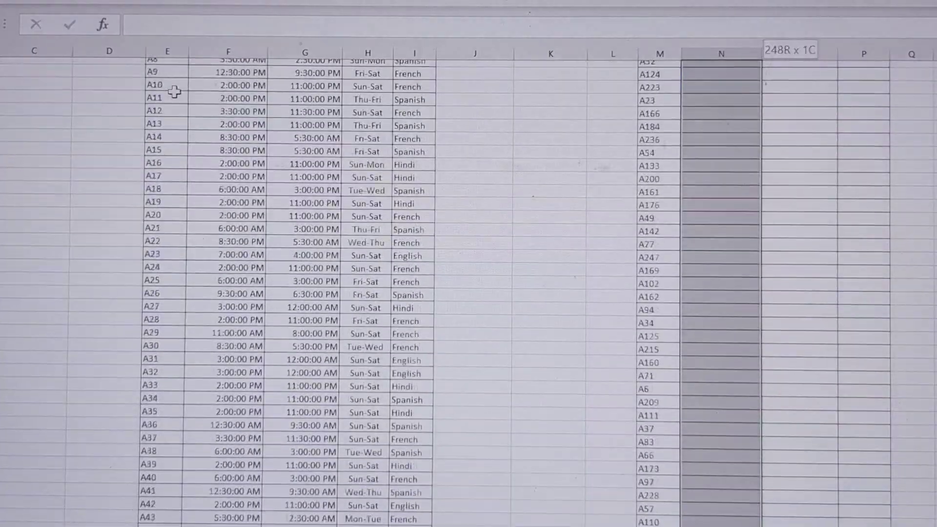
{"action": "key", "text": "shift+Right"}
{"action": "key", "text": "shift+Right"}
{"action": "key", "text": "ctrl+r"}
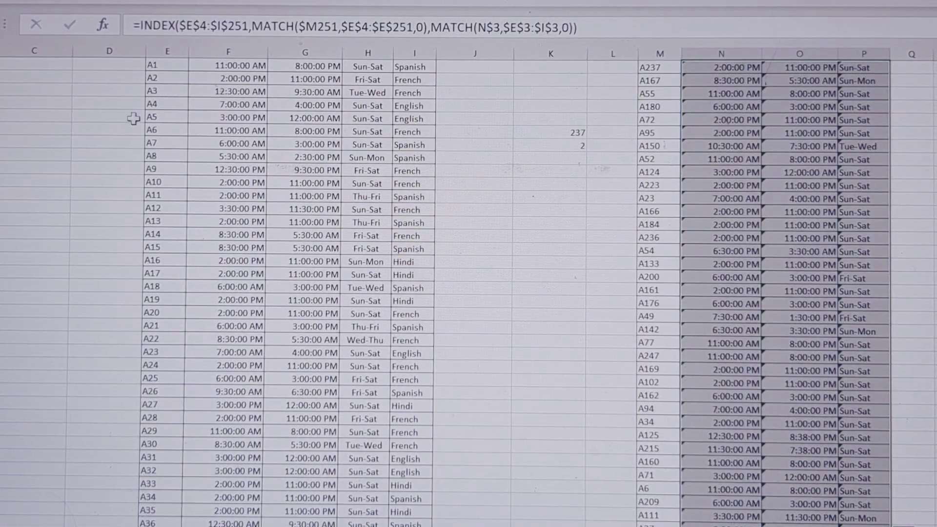
Step: Review the filled lookup table and inspect the helper MATCH formula in cell K9
{"action": "scroll", "coordinate": [828, 232], "scroll_direction": "up", "scroll_amount": 1}
{"action": "scroll", "coordinate": [828, 232], "scroll_direction": "right", "scroll_amount": 2}
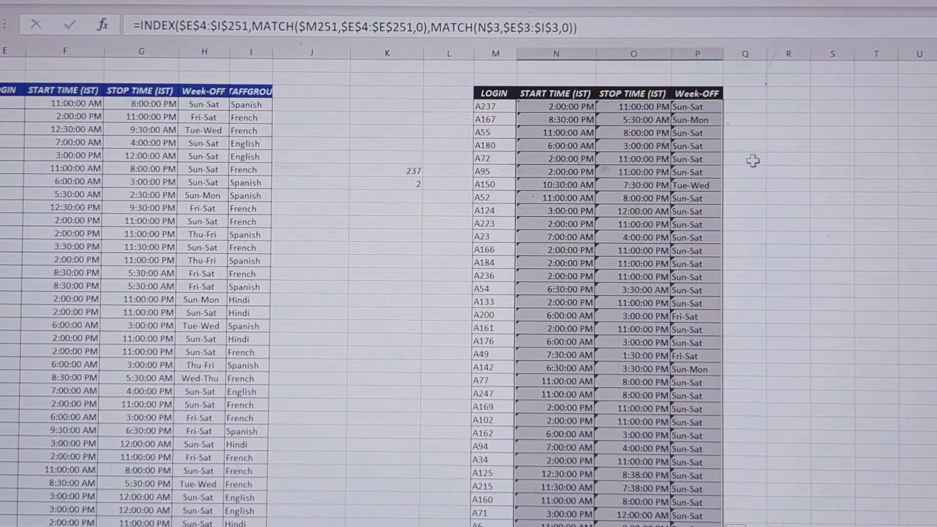
{"action": "left_click", "coordinate": [753, 161]}
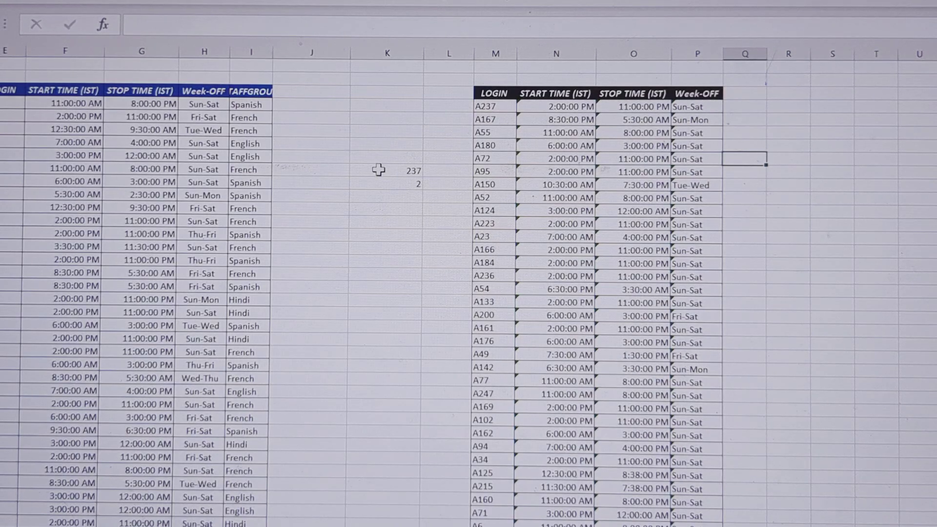
{"action": "left_click_drag", "start_coordinate": [378, 169], "coordinate": [411, 189]}
{"action": "left_click", "coordinate": [415, 267]}
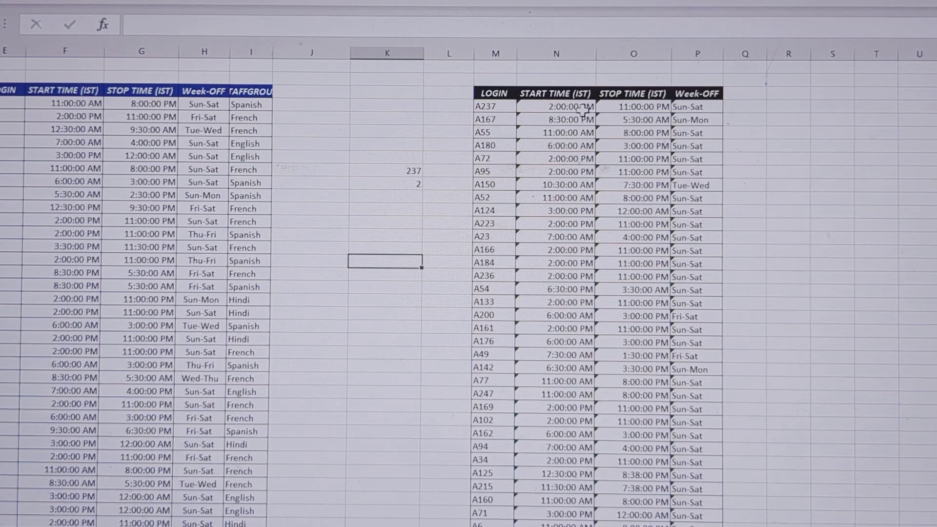
{"action": "left_click", "coordinate": [396, 173]}
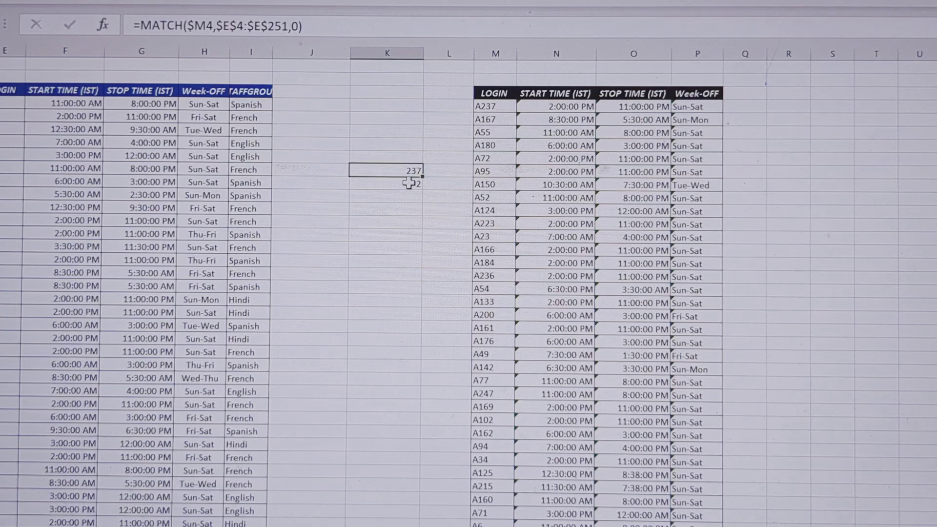
Step: Clear the filled lookup results from the START TIME (IST), STOP TIME (IST) and Week-OFF columns, keeping the formula in N4
{"action": "left_click", "coordinate": [556, 108]}
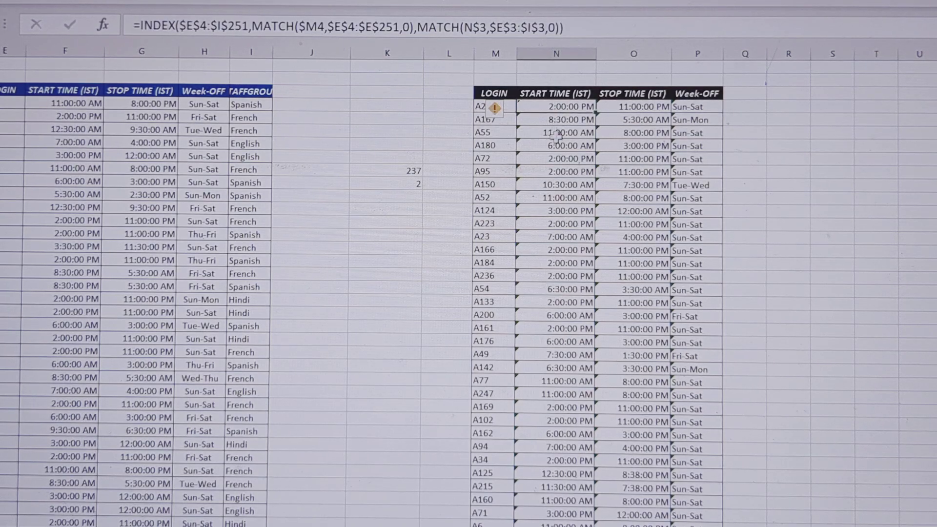
{"action": "key", "text": "ctrl+shift+Down"}
{"action": "key", "text": "Delete"}
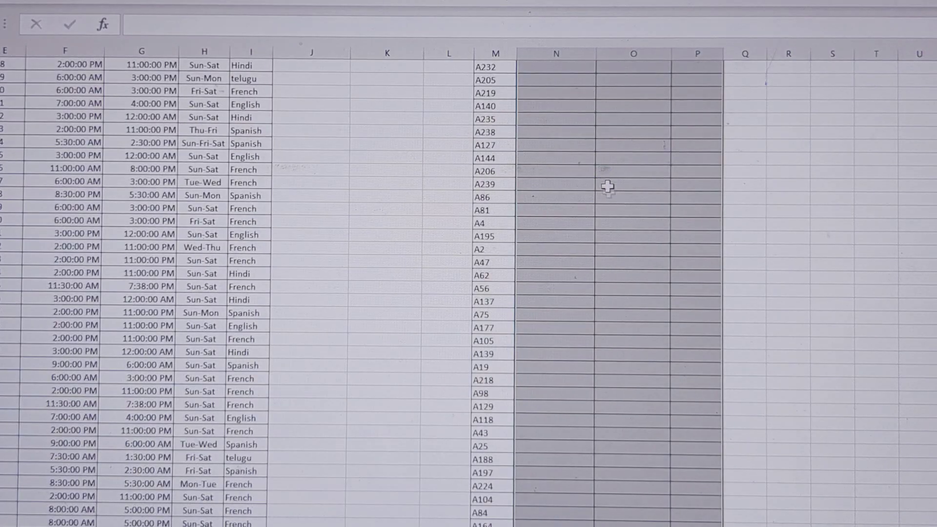
{"action": "scroll", "coordinate": [607, 184], "scroll_direction": "up", "scroll_amount": 10}
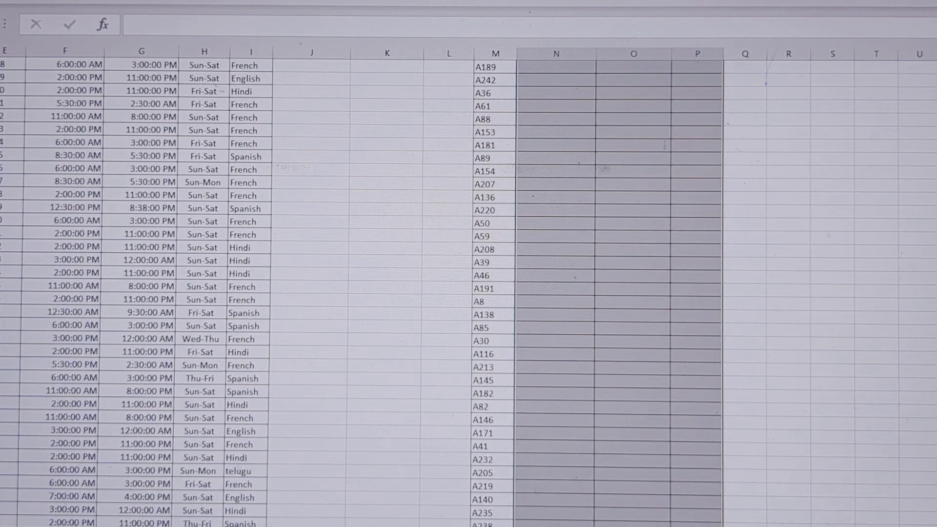
{"action": "scroll", "coordinate": [585, 244], "scroll_direction": "up", "scroll_amount": 10}
Step: Remove both MATCH functions from the N4 formula and enter it as =INDEX($E$4:$I$251,)
{"action": "left_click", "coordinate": [579, 108]}
{"action": "double_click", "coordinate": [582, 110]}
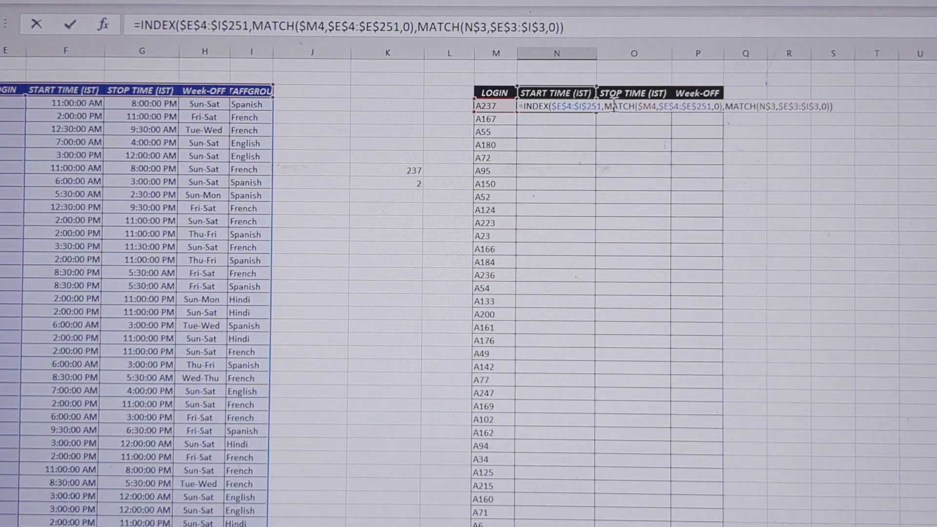
{"action": "left_click_drag", "start_coordinate": [614, 107], "coordinate": [864, 116]}
{"action": "key", "text": "Delete"}
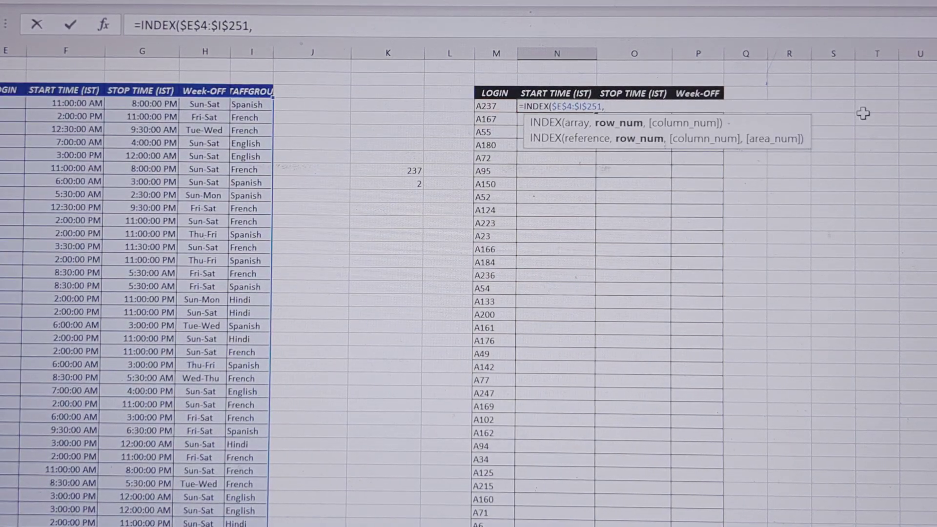
{"action": "type", "text": ")"}
{"action": "key", "text": "Return"}
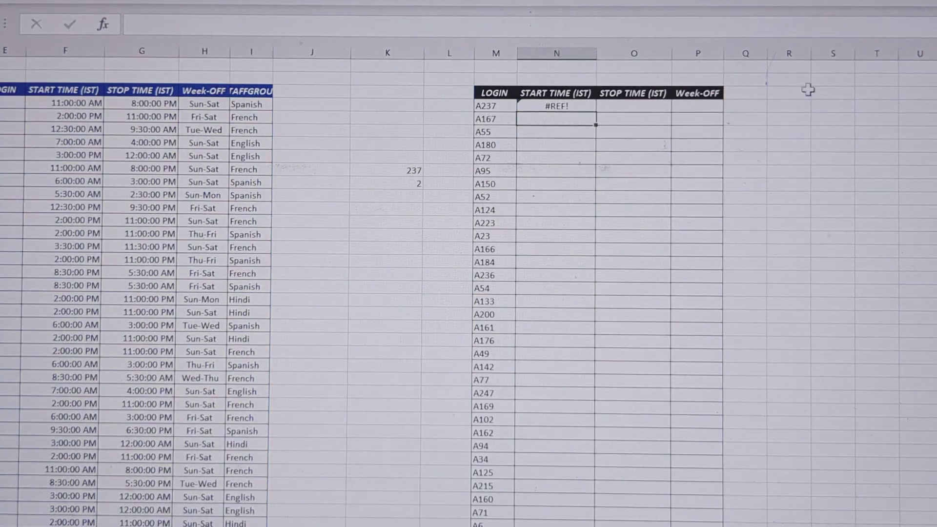
Step: Move MATCH($M4,$E$4:$E$251,0) from helper cell K9 into N4 as the INDEX row number, add two commas after it and enter the formula
{"action": "double_click", "coordinate": [416, 171]}
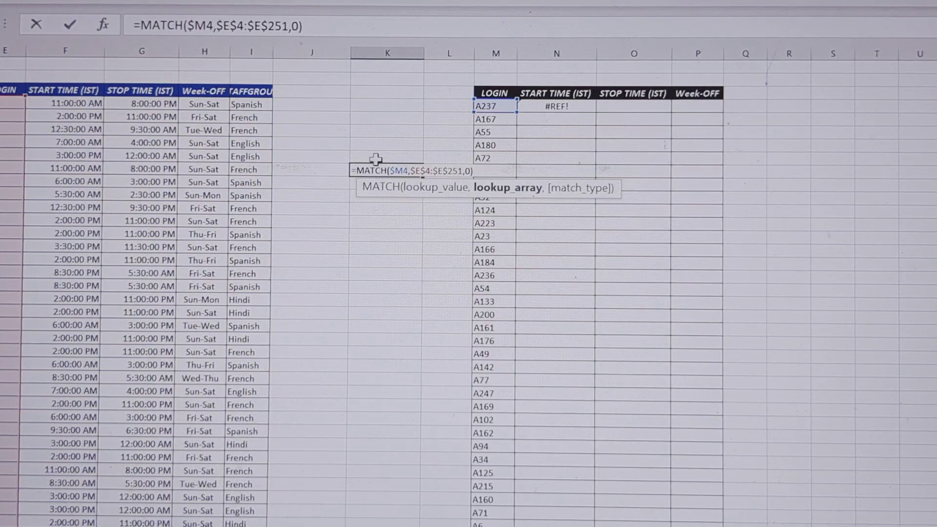
{"action": "left_click_drag", "start_coordinate": [387, 171], "coordinate": [501, 170]}
{"action": "key", "text": "BackSpace"}
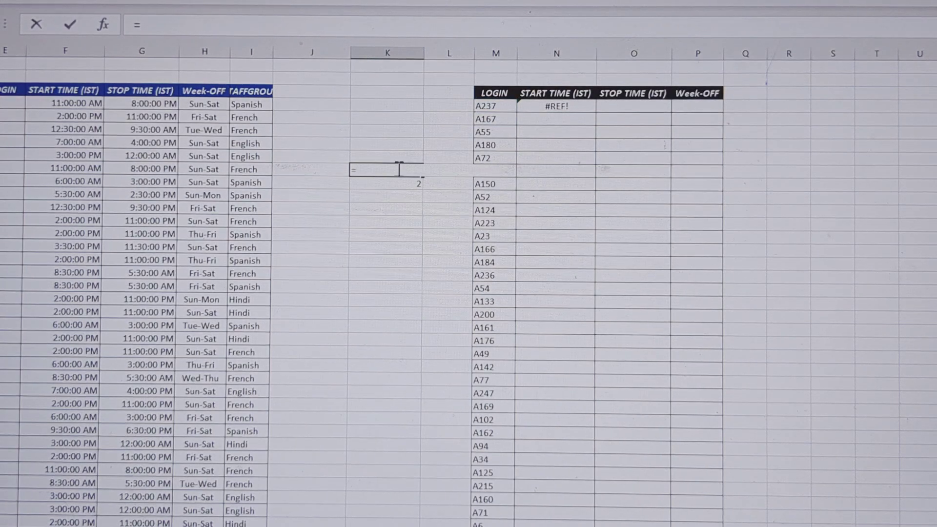
{"action": "double_click", "coordinate": [572, 106]}
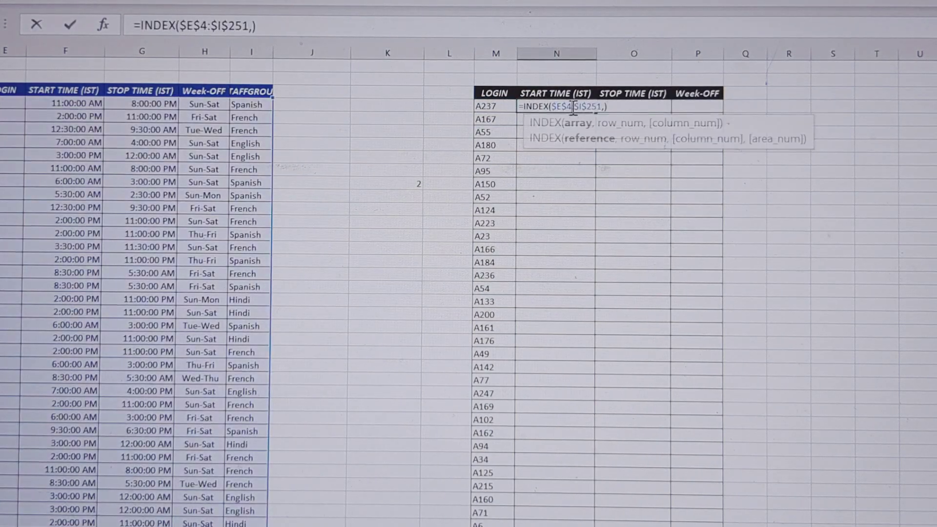
{"action": "left_click", "coordinate": [604, 107]}
{"action": "key", "text": "ctrl+v"}
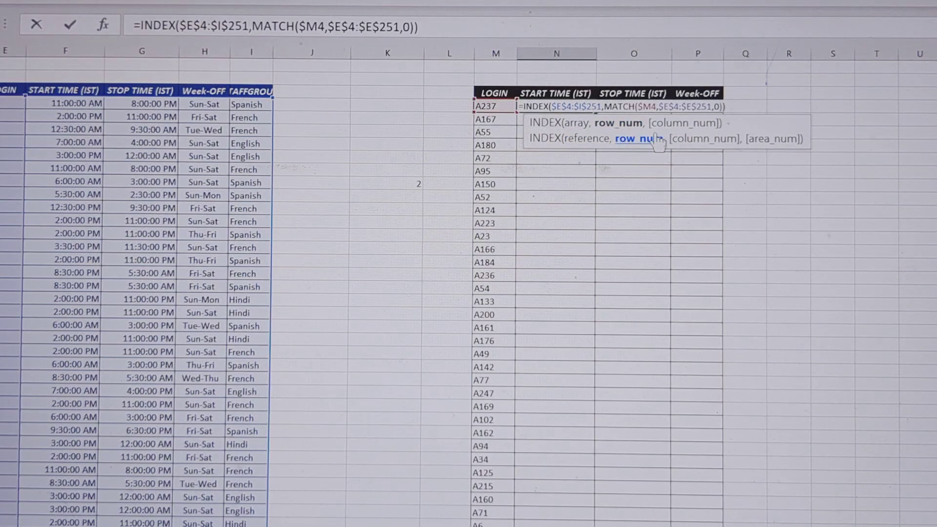
{"action": "type", "text": ",,"}
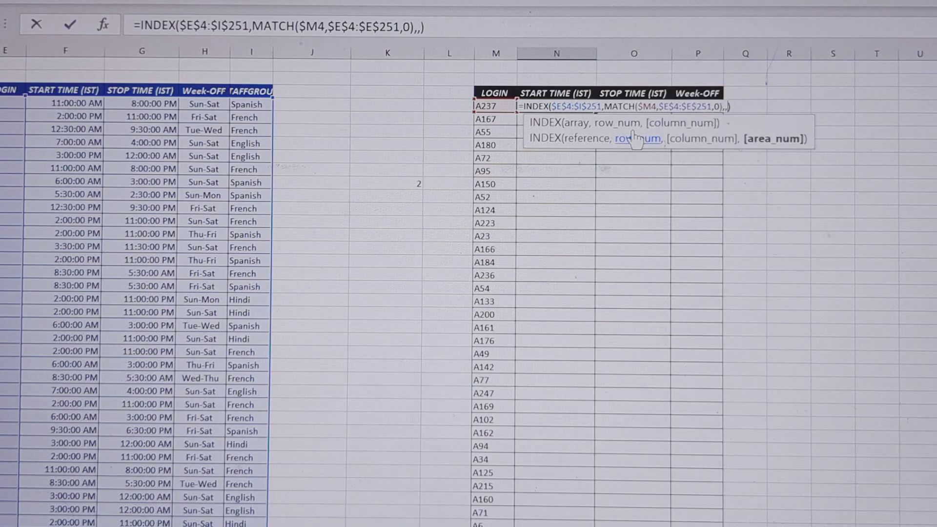
{"action": "key", "text": "Return"}
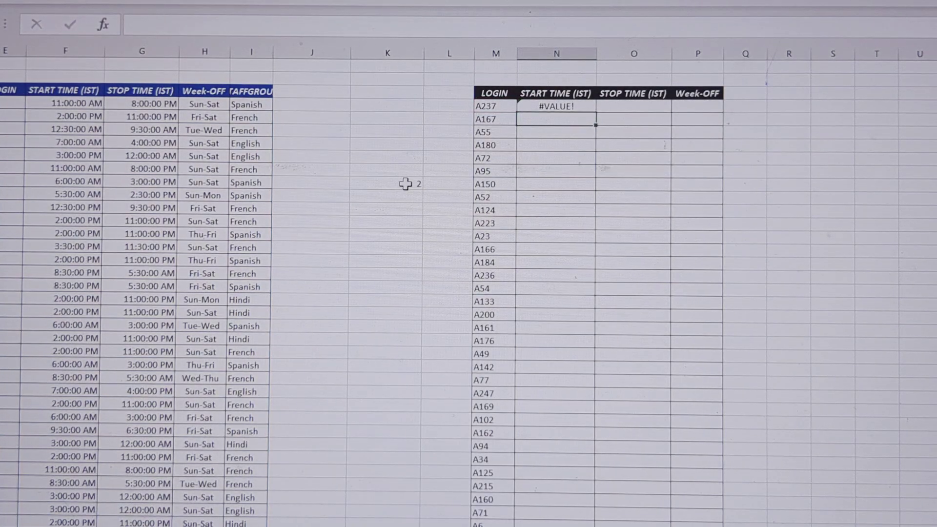
Step: Move MATCH(N$3,$E$3:$I$3,0) from helper cell K10 into N4 as the INDEX column number, remove the extra comma and enter the formula
{"action": "double_click", "coordinate": [405, 184]}
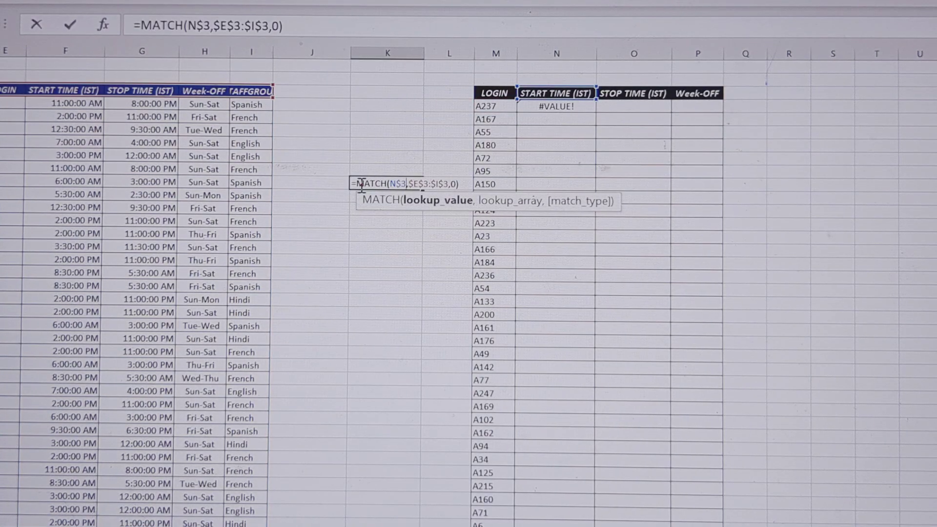
{"action": "left_click_drag", "start_coordinate": [360, 185], "coordinate": [495, 192]}
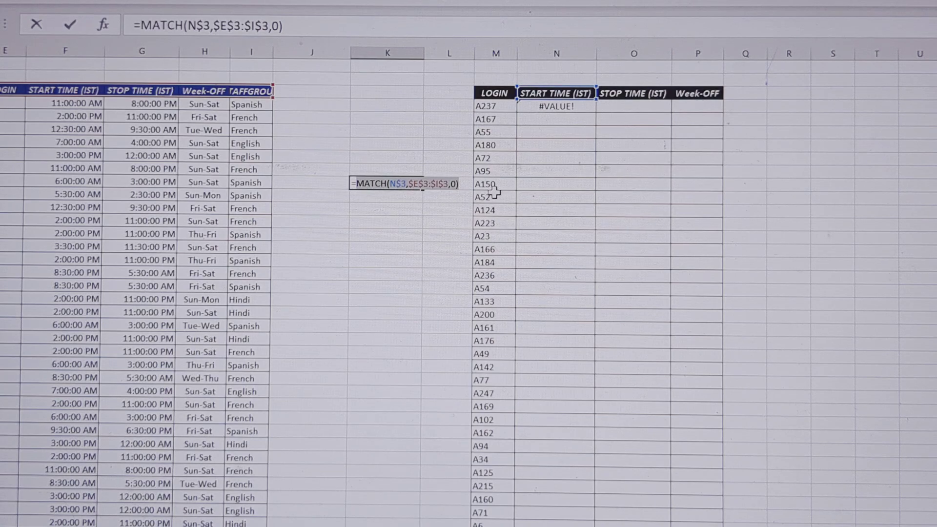
{"action": "key", "text": "ctrl+x"}
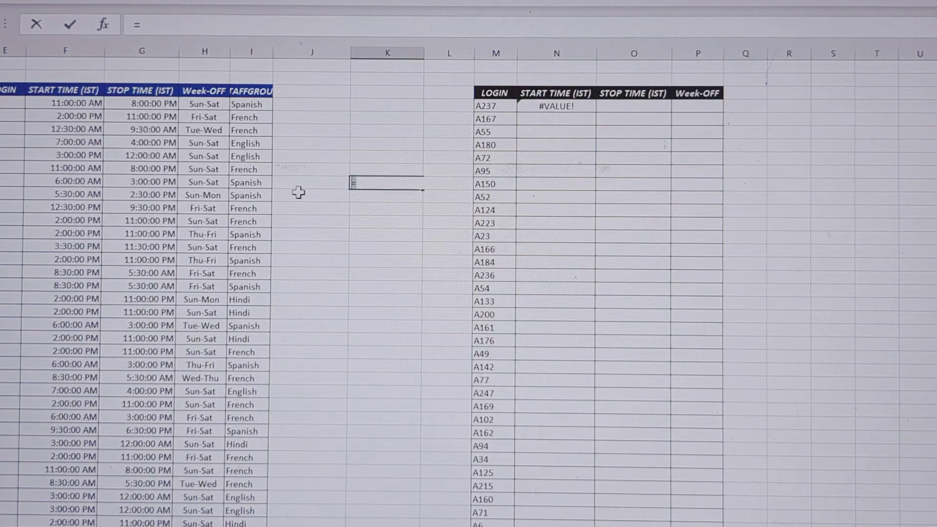
{"action": "left_click", "coordinate": [574, 113]}
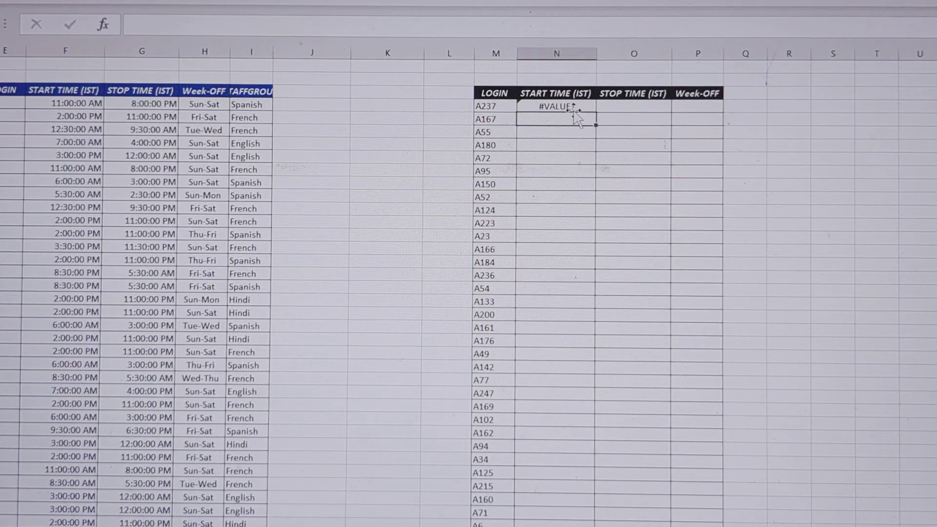
{"action": "double_click", "coordinate": [574, 112]}
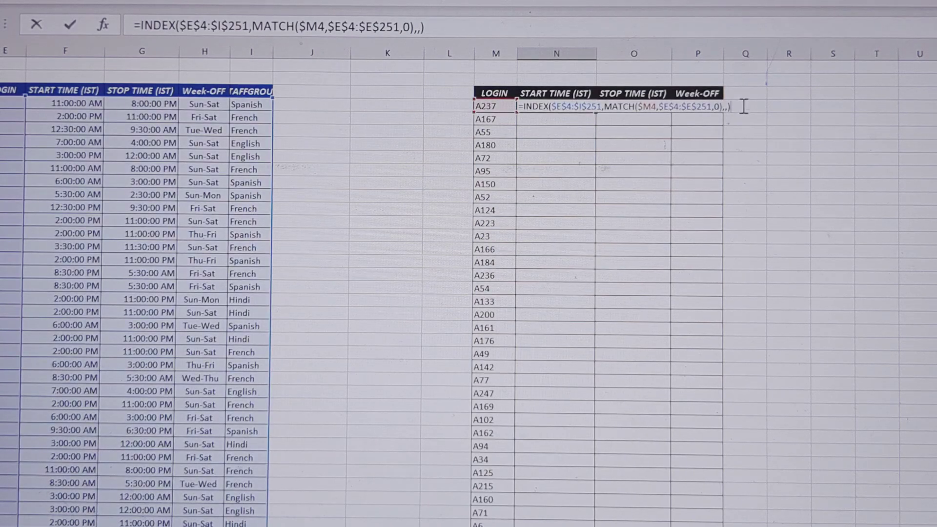
{"action": "key", "text": "ctrl+v"}
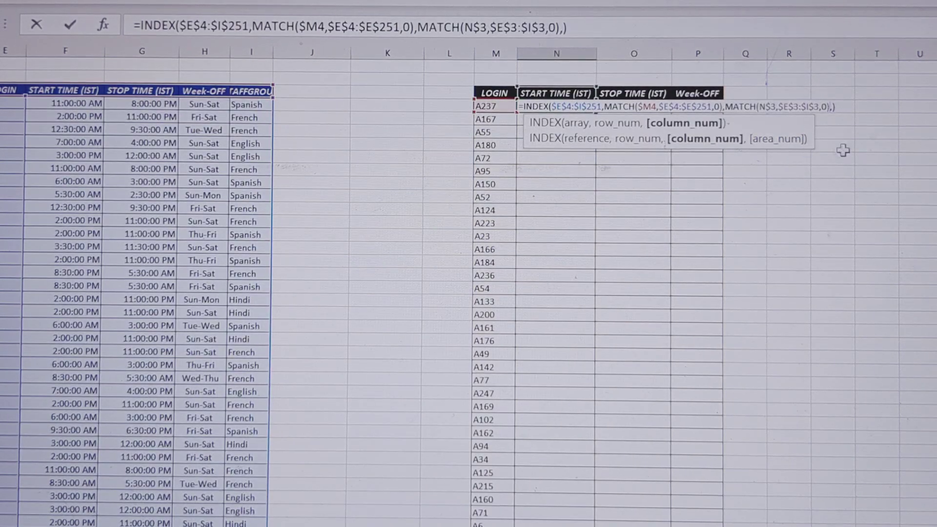
{"action": "key", "text": "BackSpace"}
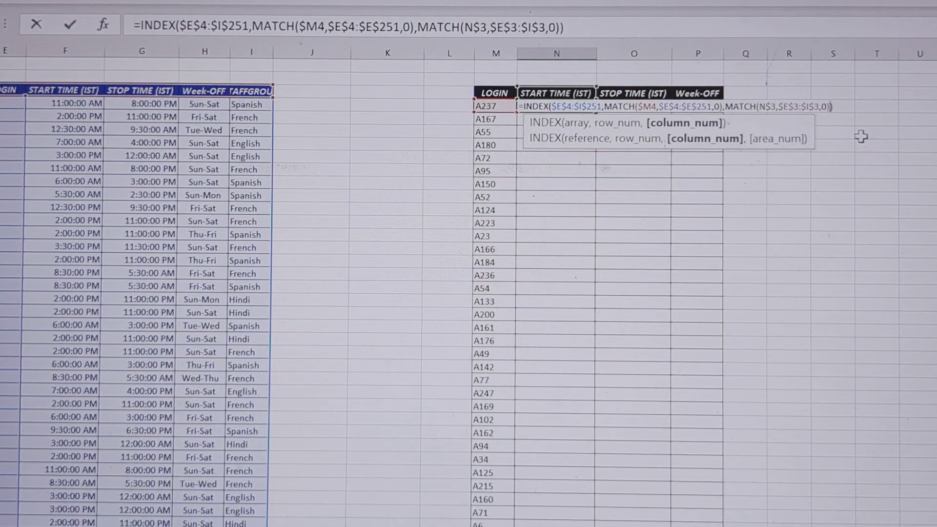
{"action": "key", "text": "Return"}
Step: Fill the N4 INDEX-MATCH-MATCH formula down to row 251 and across the STOP TIME (IST) and Week-OFF columns through P
{"action": "key", "text": "Left"}
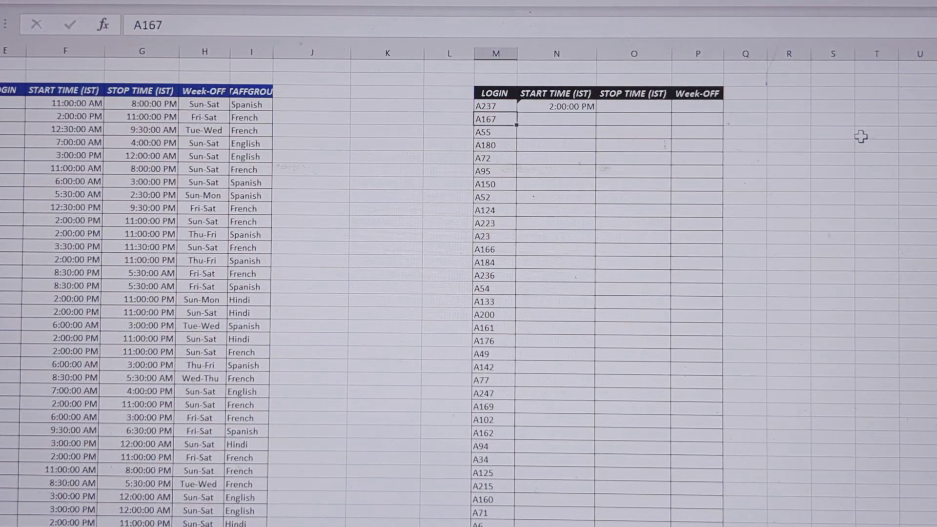
{"action": "key", "text": "ctrl+Down"}
{"action": "key", "text": "Right"}
{"action": "key", "text": "ctrl+shift+Up"}
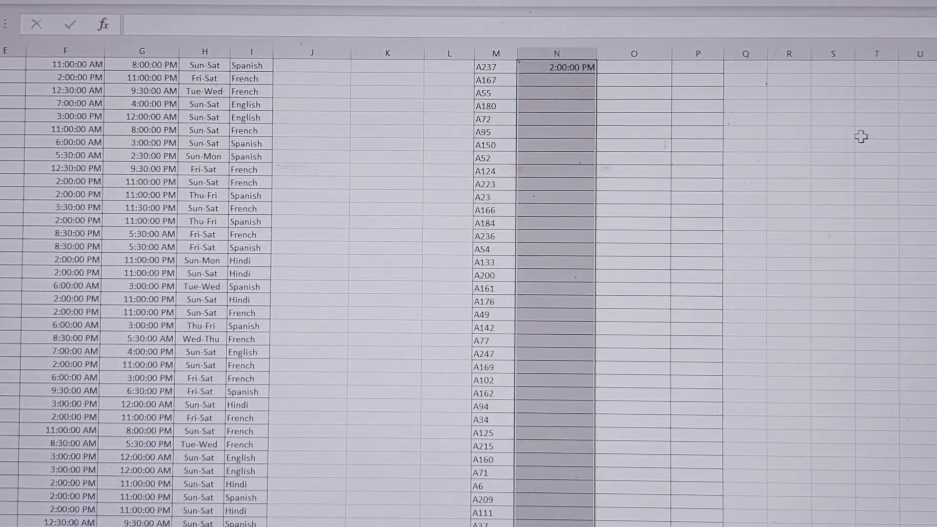
{"action": "key", "text": "shift+Right"}
{"action": "key", "text": "shift+Right"}
{"action": "key", "text": "ctrl+d"}
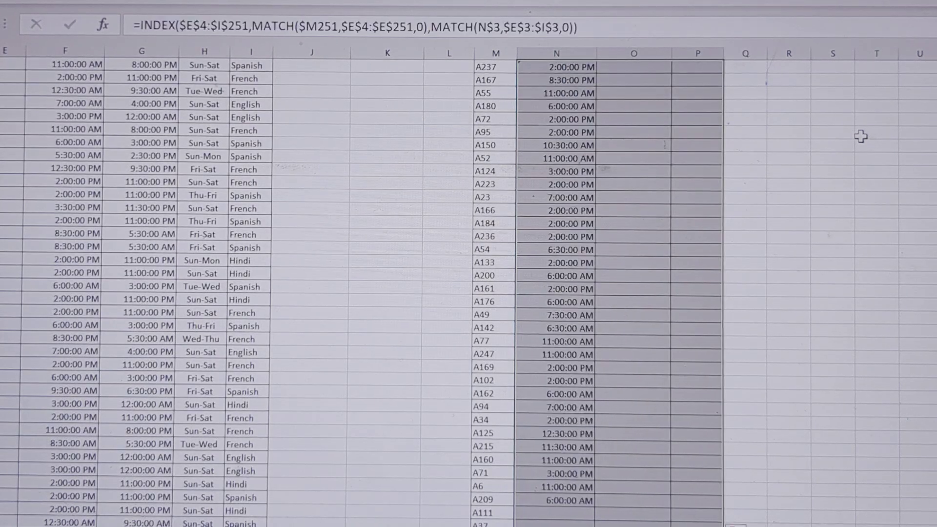
{"action": "key", "text": "ctrl+r"}
{"action": "scroll", "coordinate": [704, 246], "scroll_direction": "up", "scroll_amount": 1}
{"action": "left_click", "coordinate": [808, 251]}
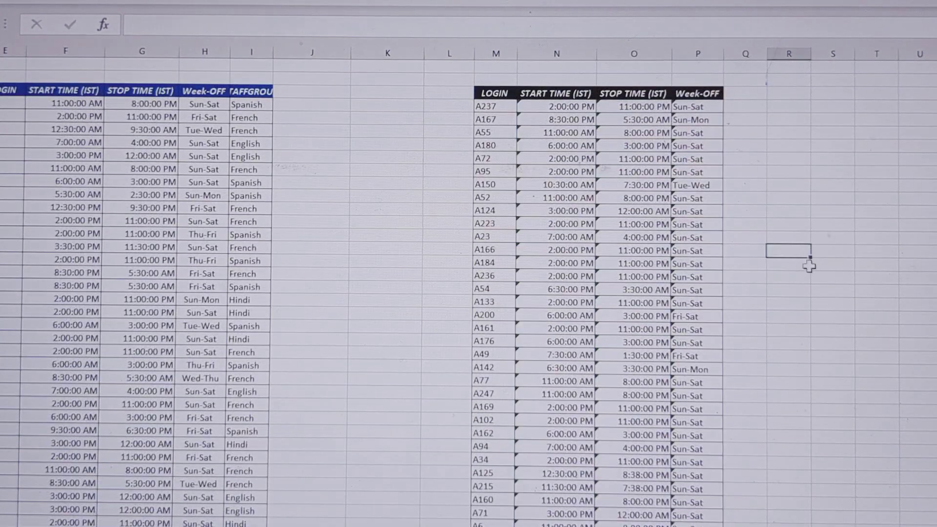
{"action": "scroll", "coordinate": [312, 213], "scroll_direction": "left", "scroll_amount": 1}
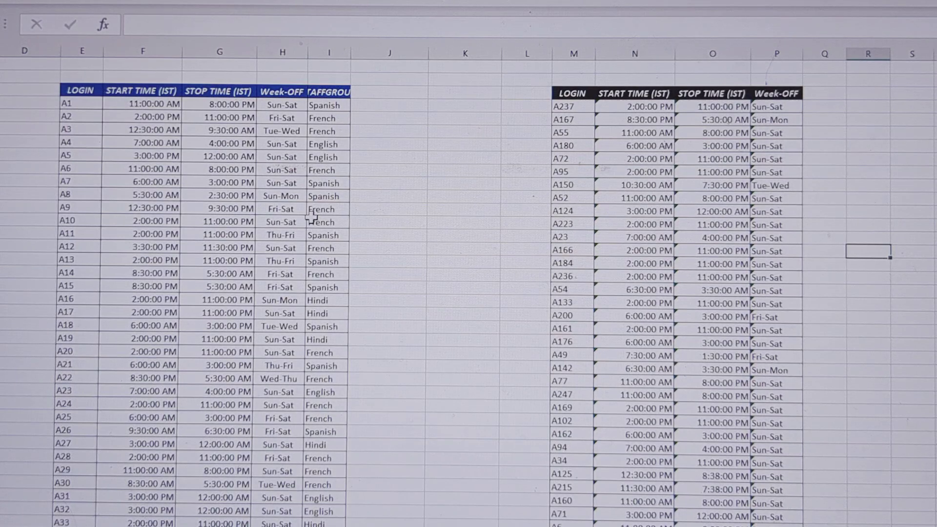